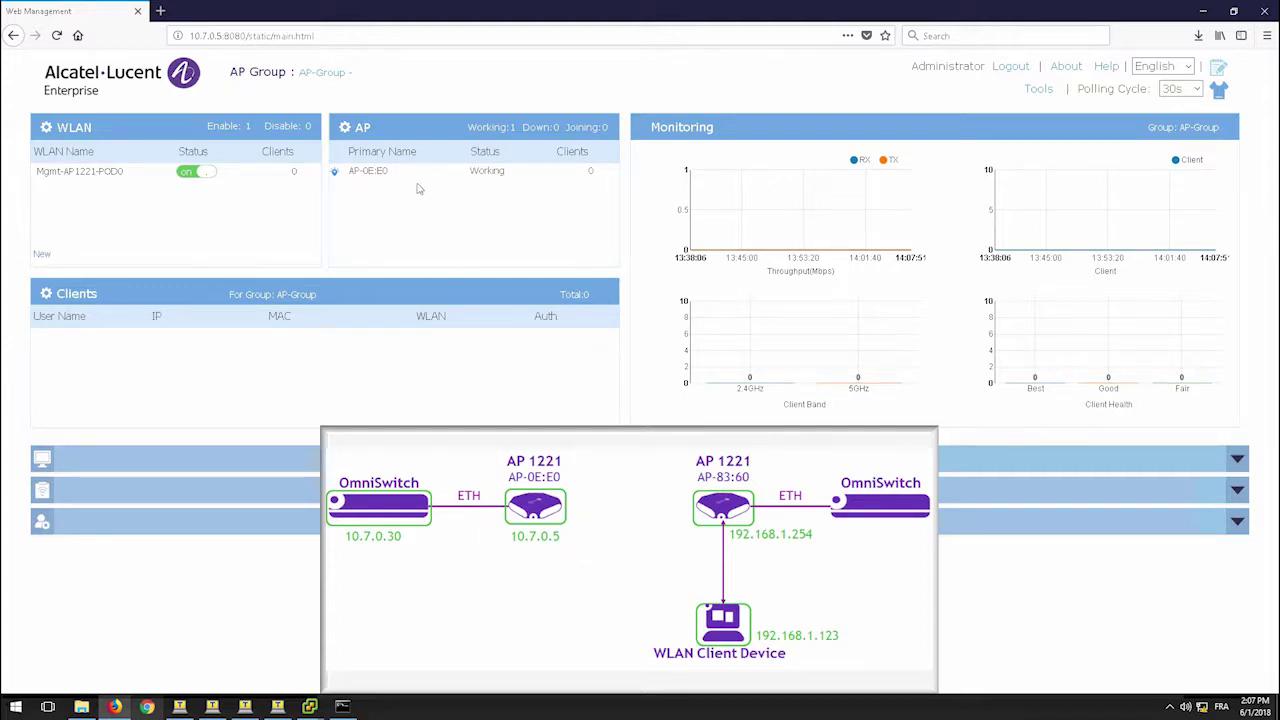
- From the client VM's Command Prompt, run ping 10.7.0.30; all 4 packets are lost
mouse_move(310, 706)
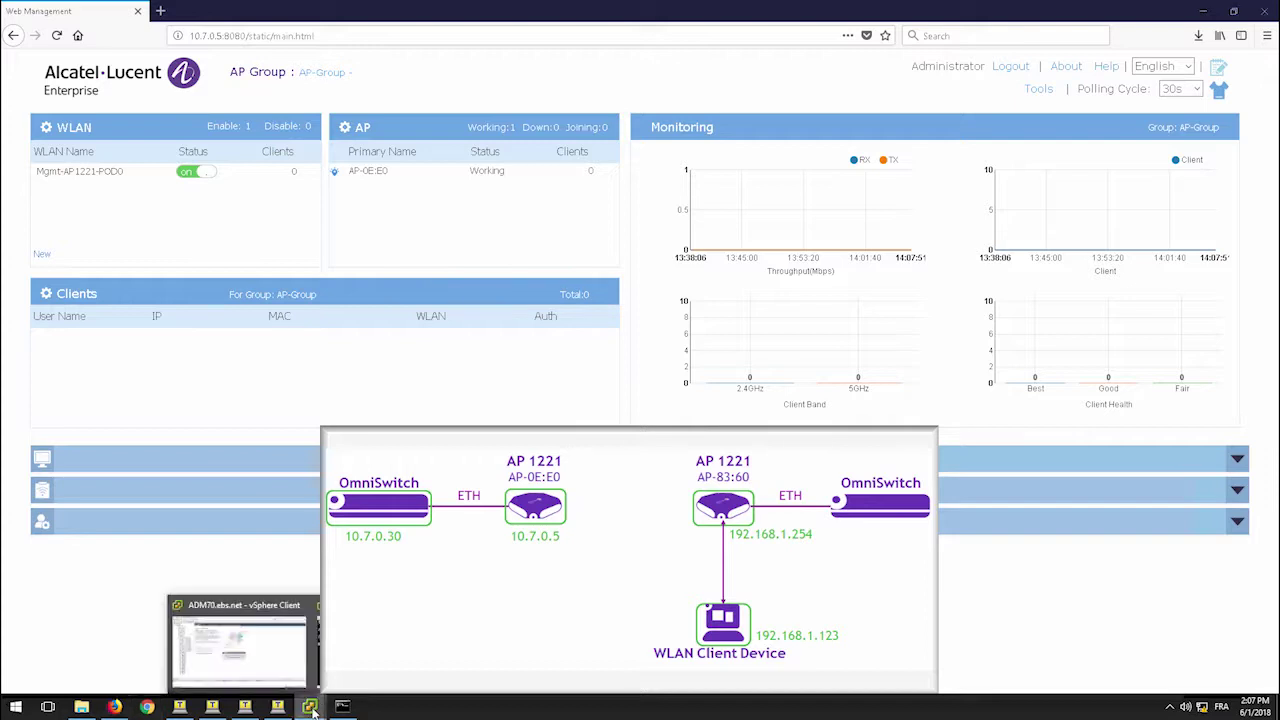
click(310, 706)
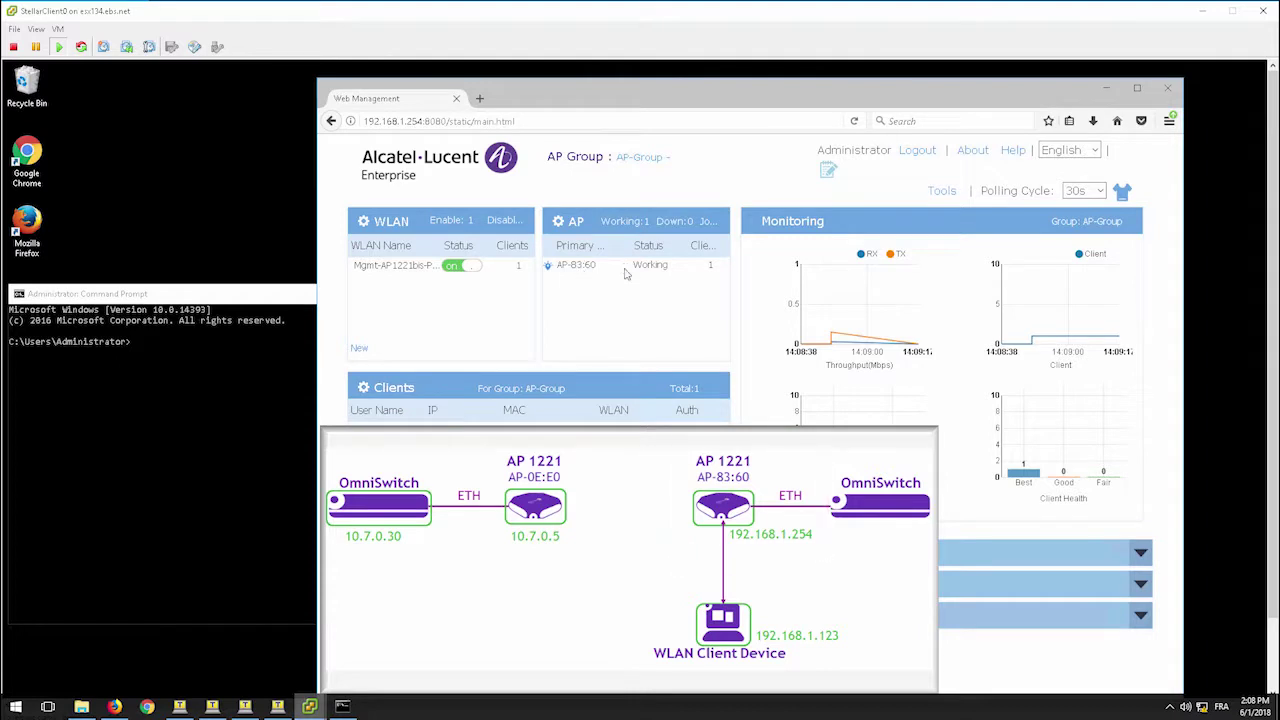
click(111, 437)
text(pi)
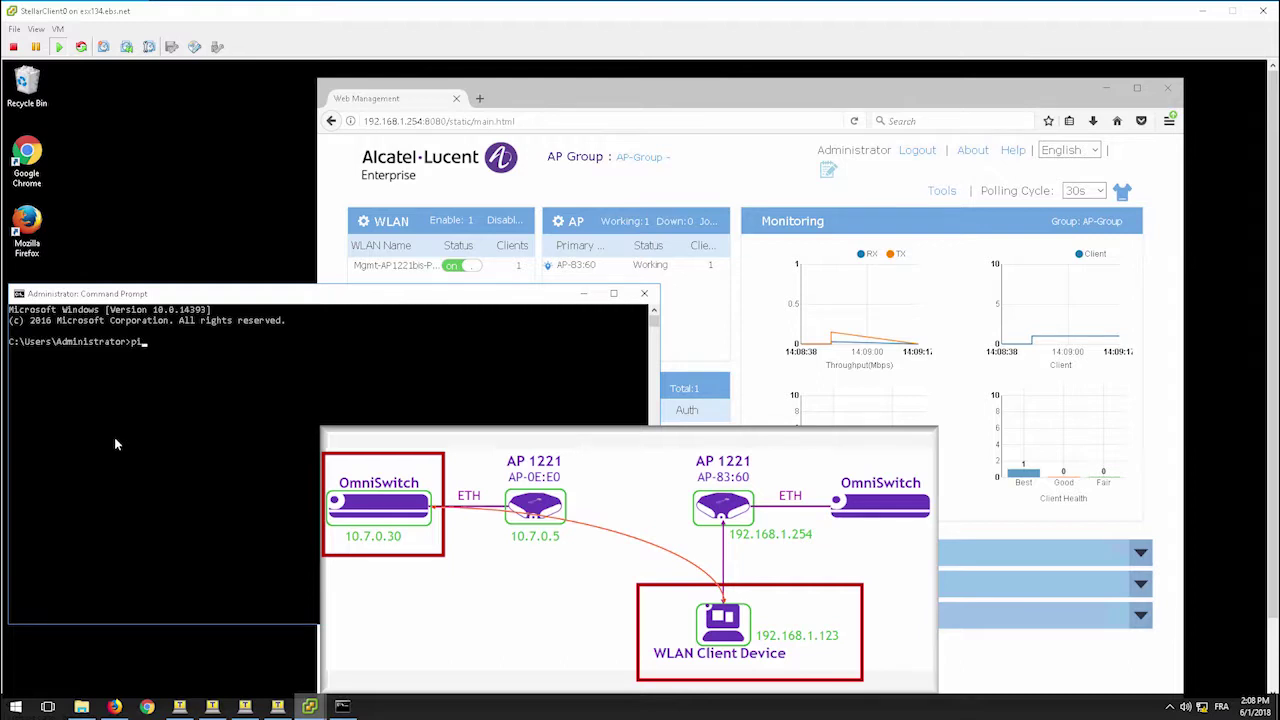
text(ng 10.7.0.30)
key(Return)
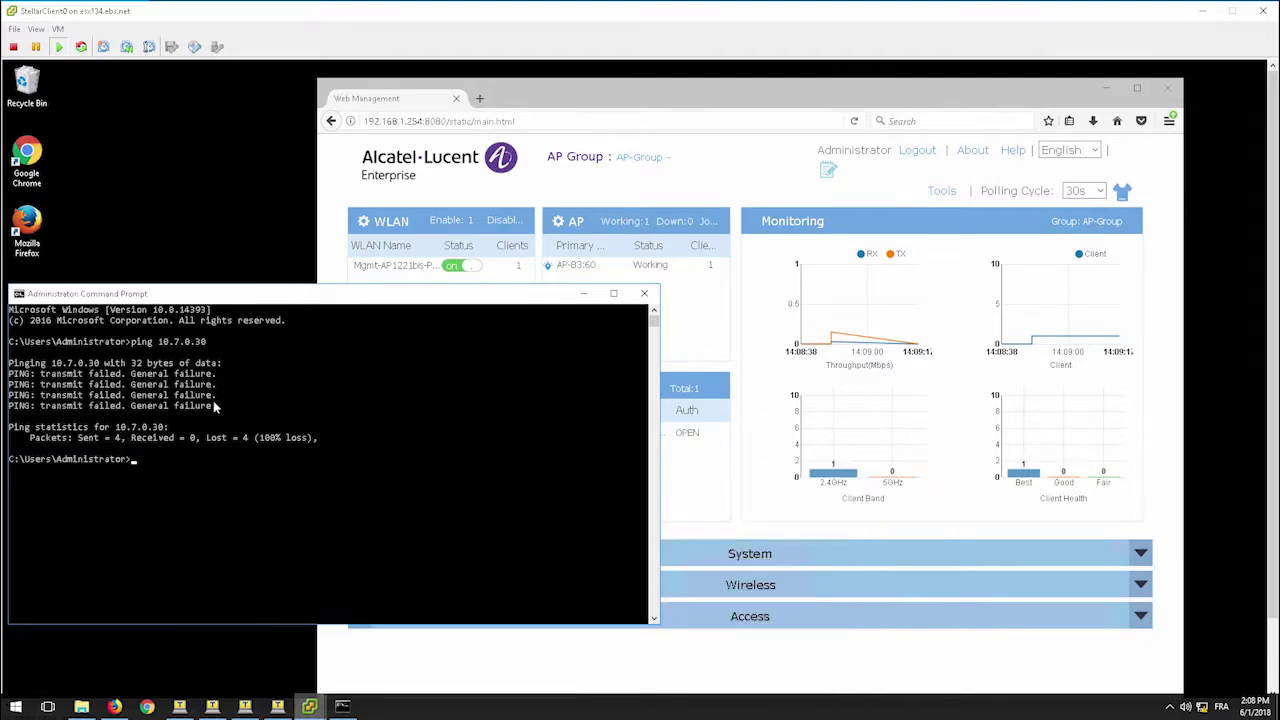
- Open the non-root AP's management page and go to Network > AP Interface
click(513, 99)
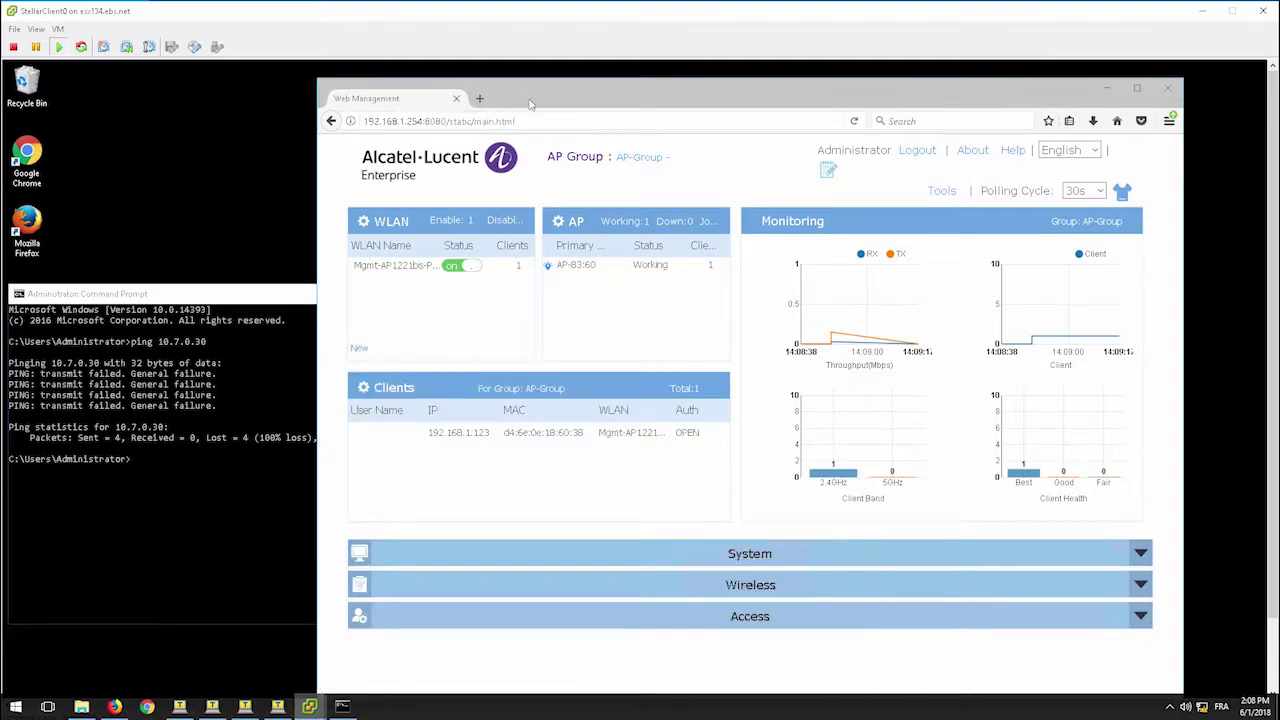
click(576, 224)
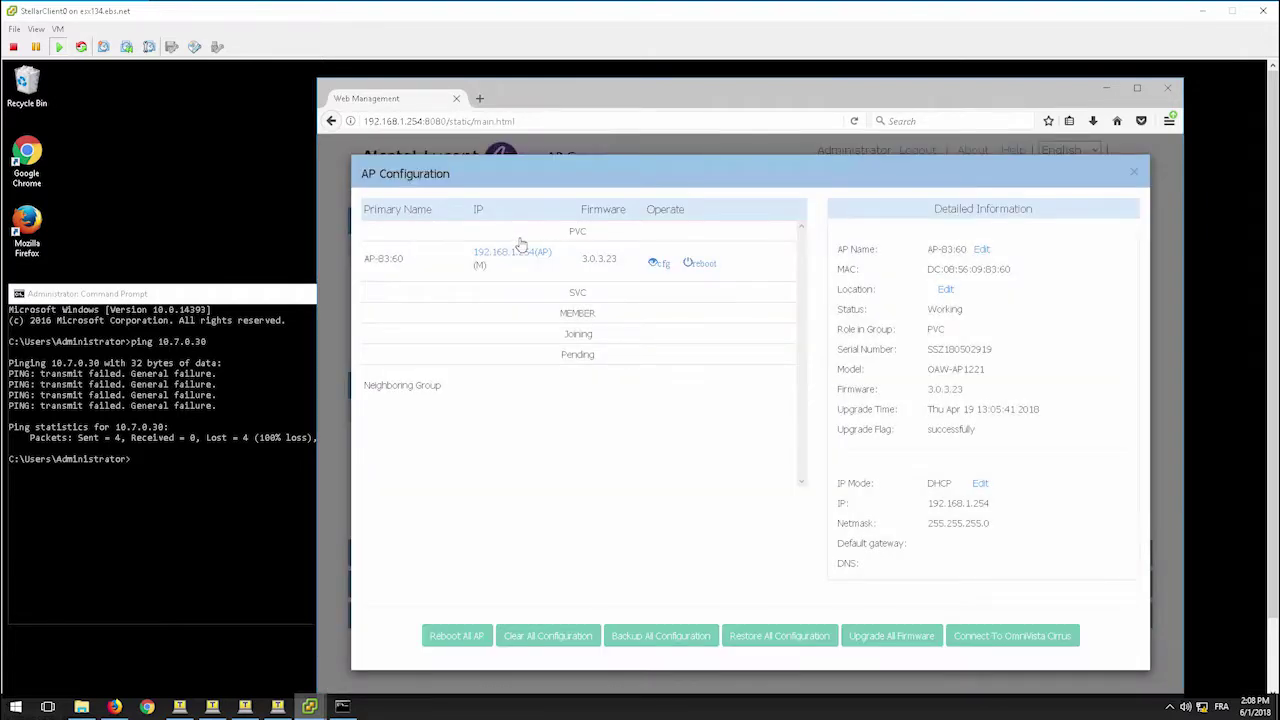
click(512, 253)
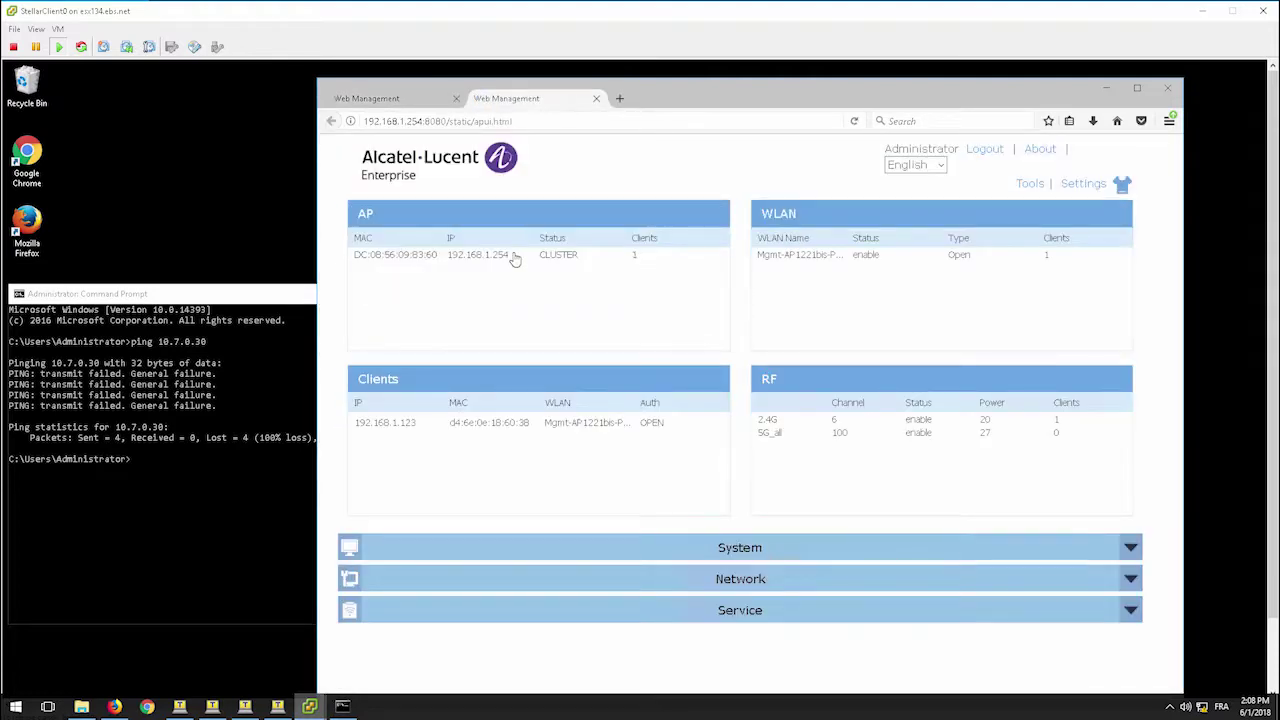
click(423, 588)
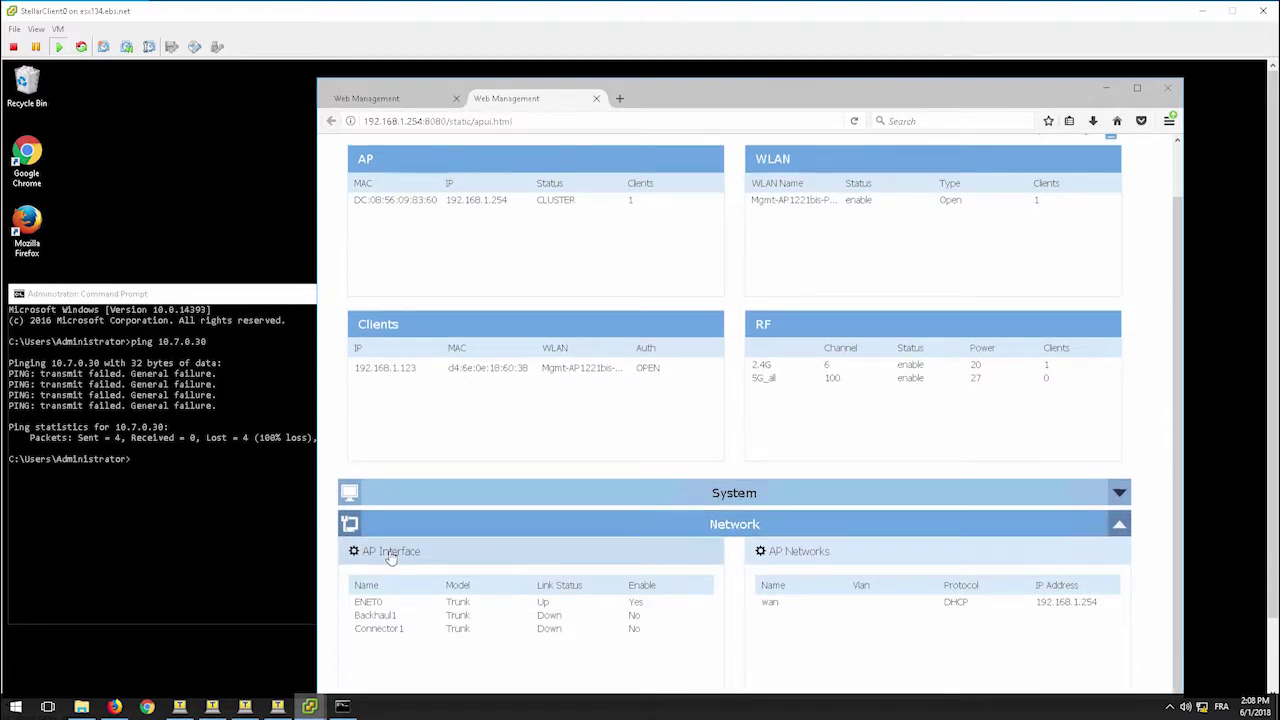
click(390, 553)
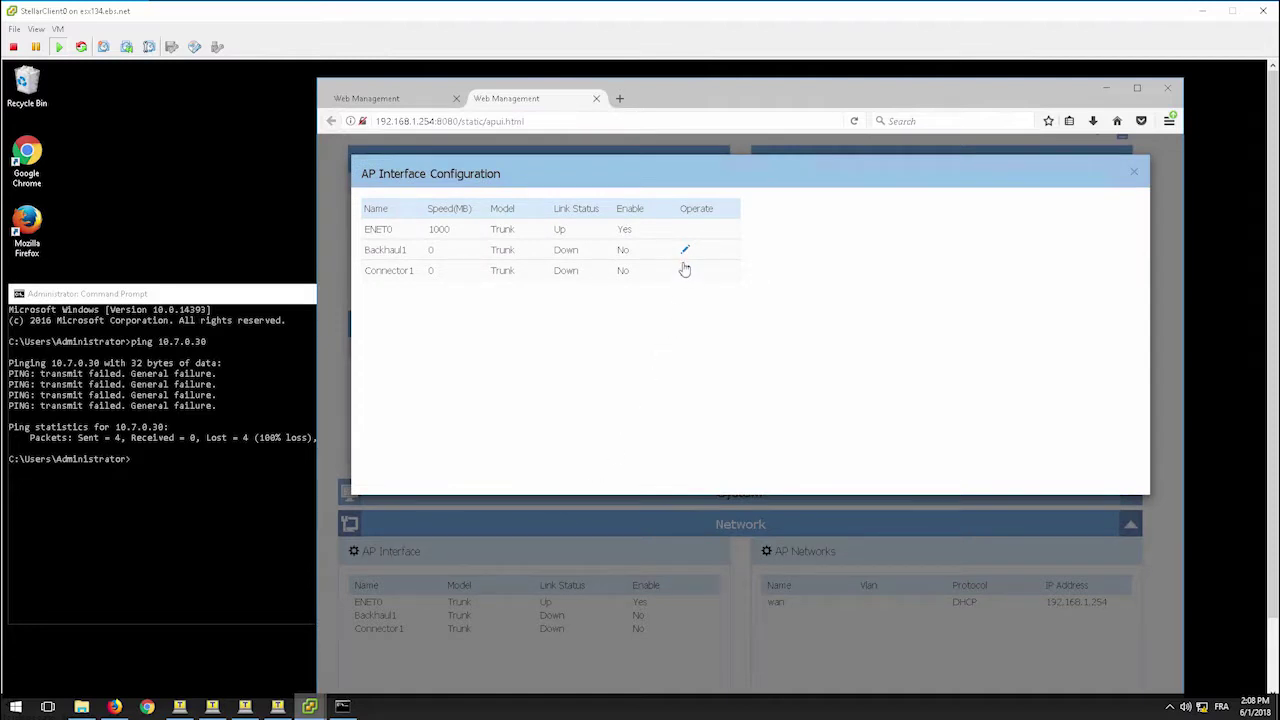
- Edit Backhaul1 on the non-root AP, set Enable to Yes and keep SSID Mesh-SSID
click(684, 251)
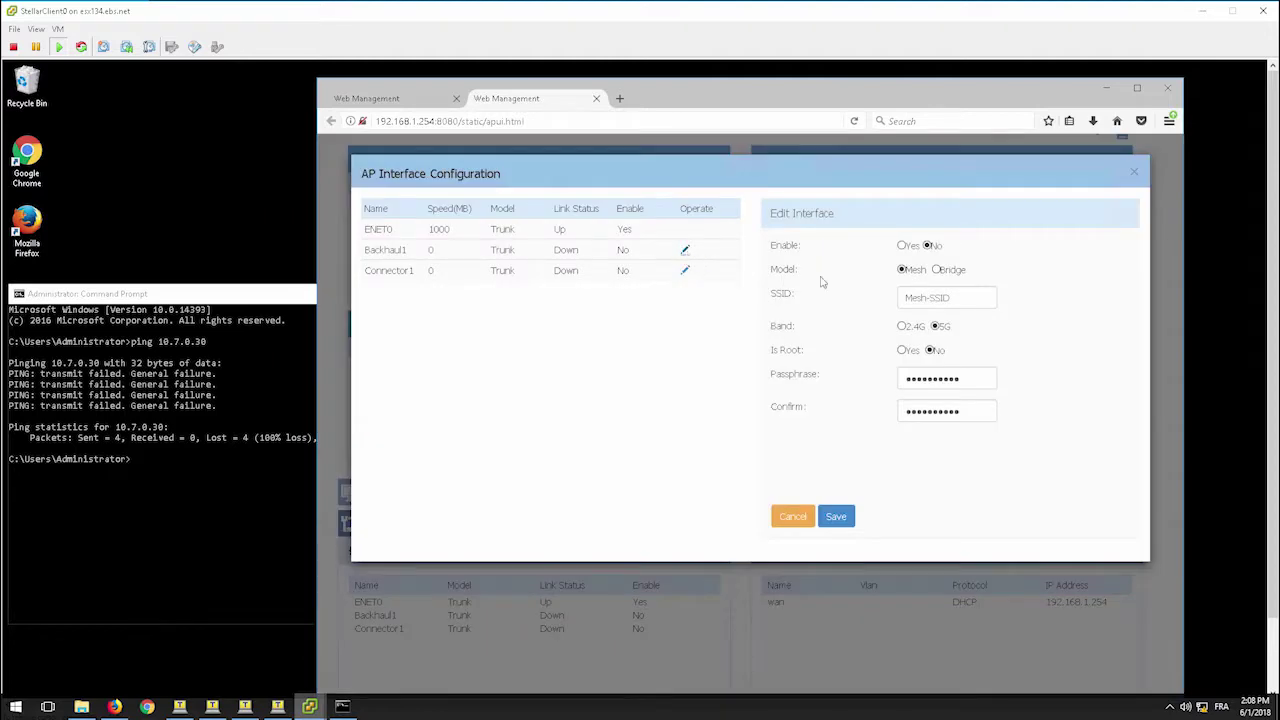
click(903, 246)
mouse_move(953, 297)
drag(950, 297, 902, 297)
key(BackSpace)
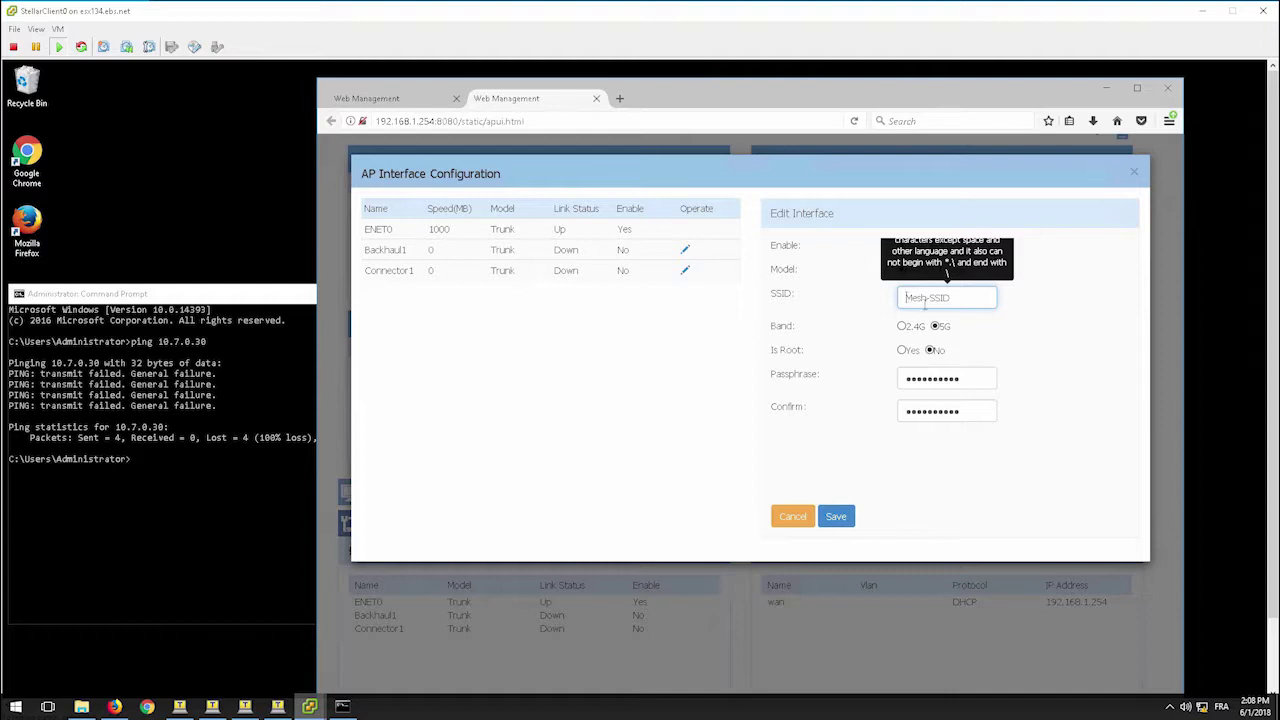
click(939, 336)
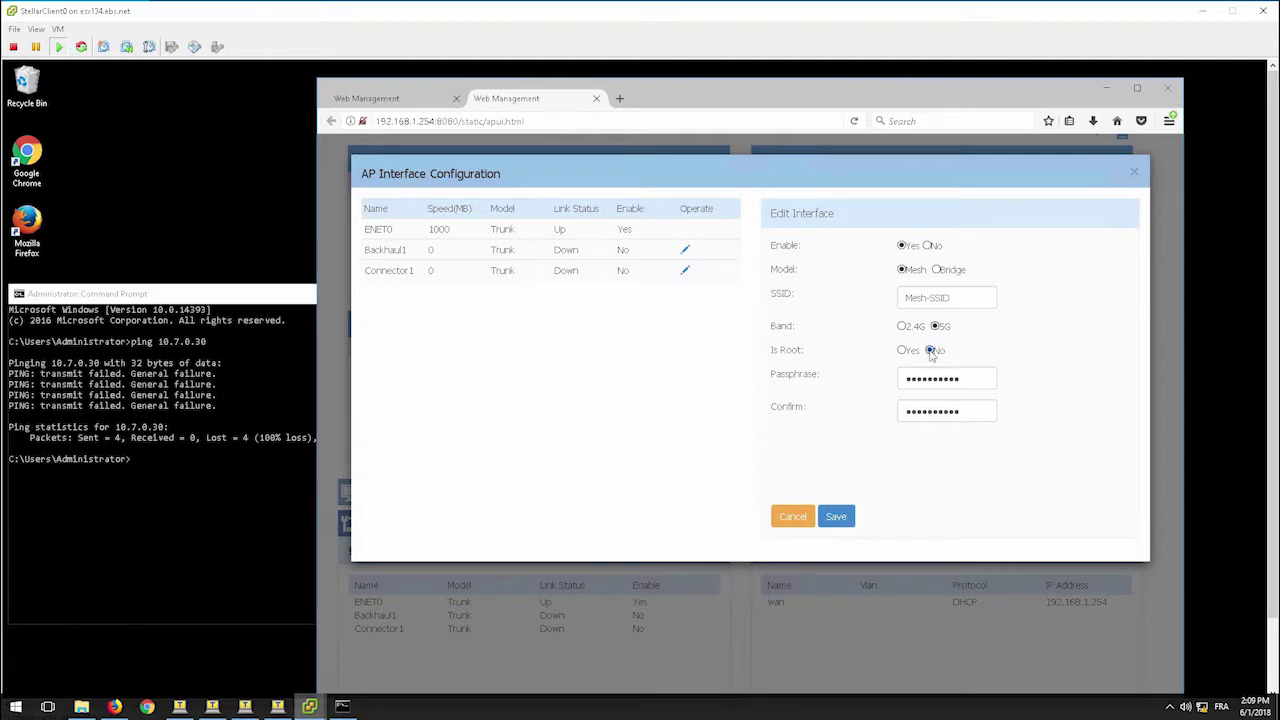
- Replace the mesh passphrase, confirm it, and save the non-root Backhaul1 settings
click(961, 378)
key(shift+Left)
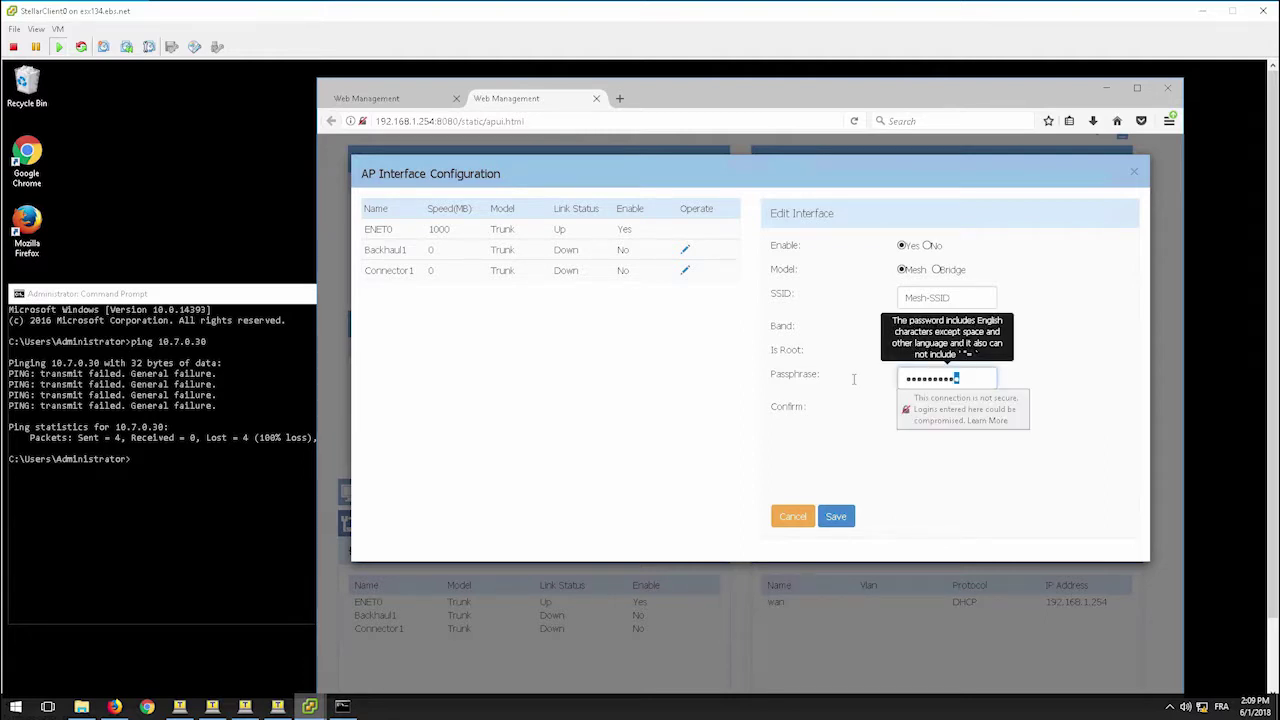
key(shift+Home)
text(a••••••)
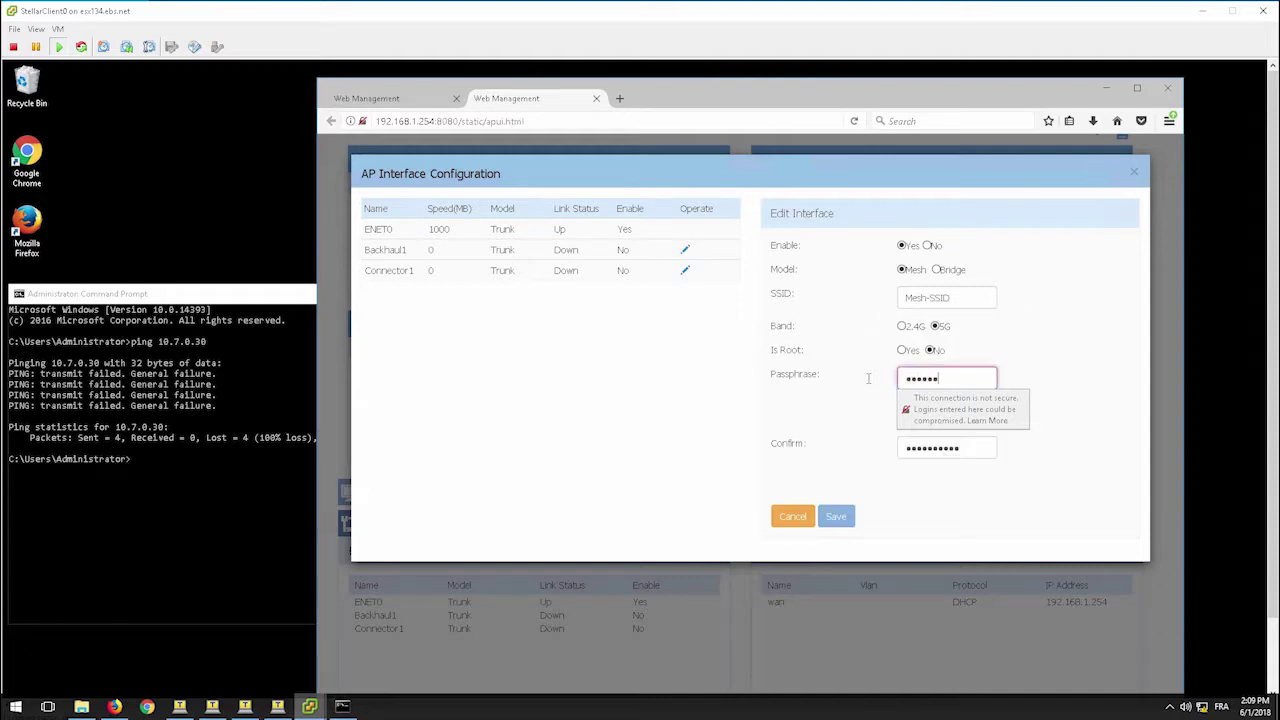
text(•••)
key(Tab)
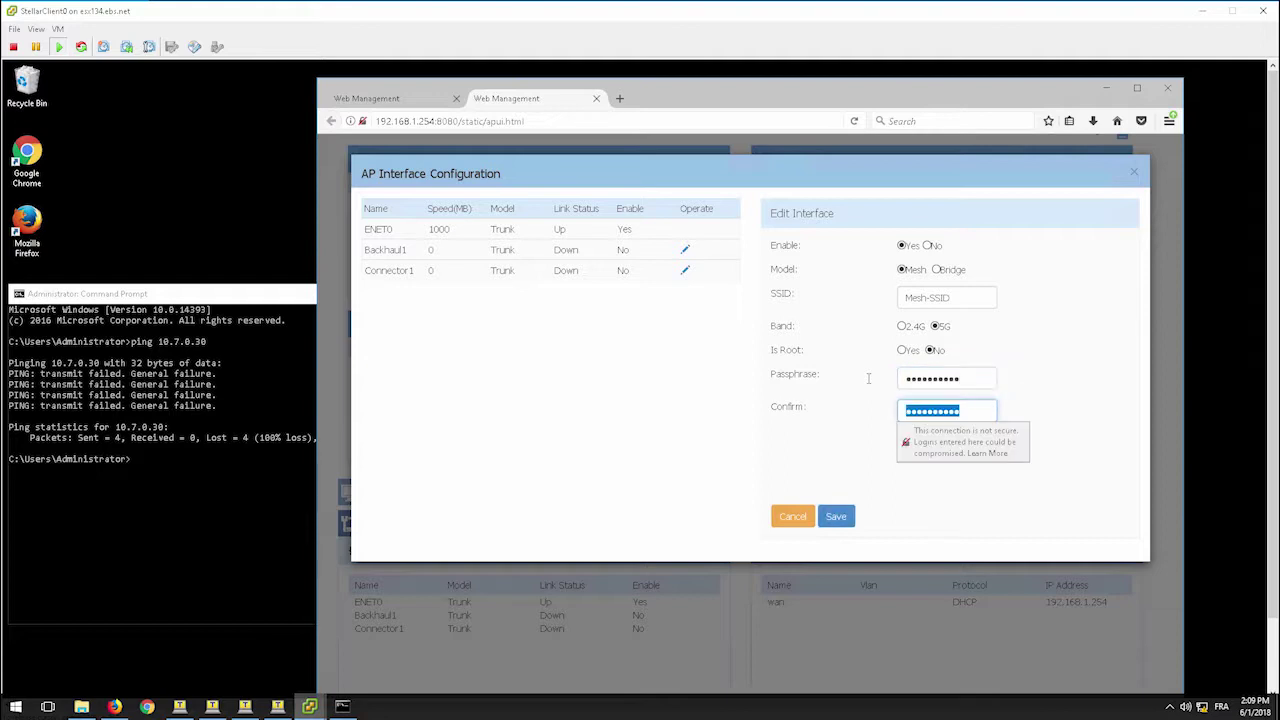
text(•••••••)
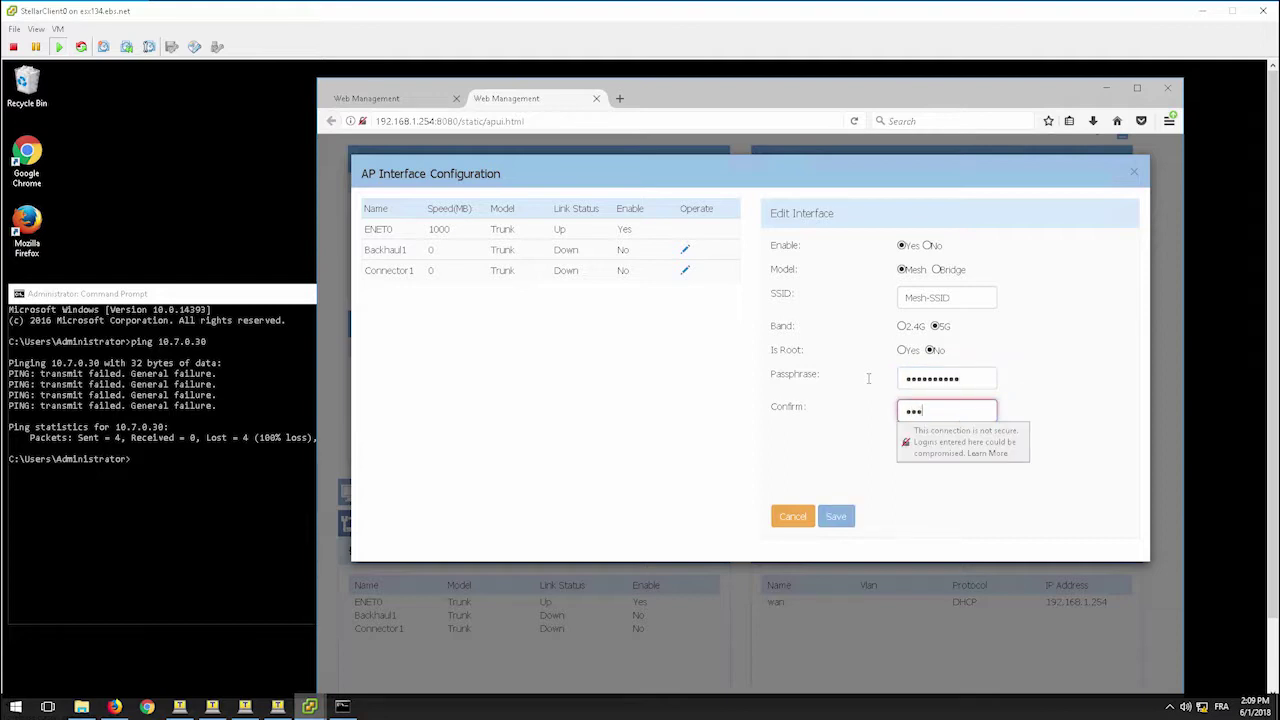
text(•••)
click(836, 516)
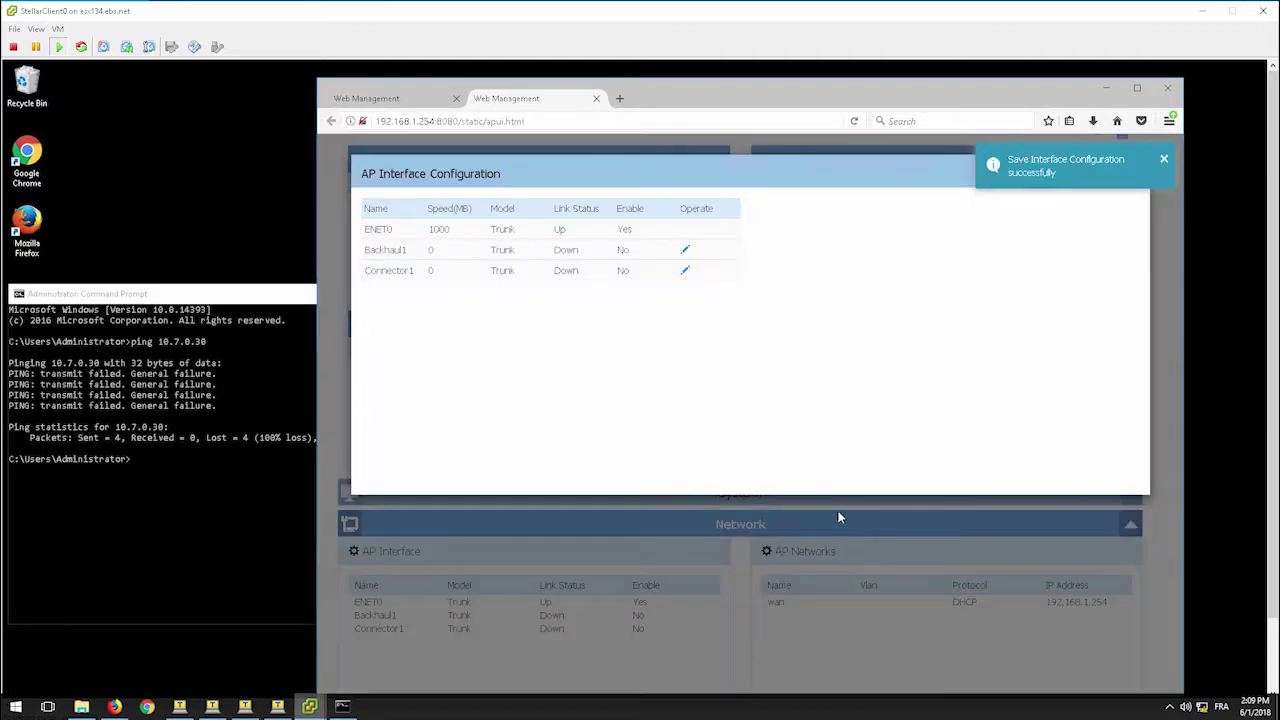
- In Firefox, open root AP 10.7.0.5's management page and go to Network > AP Interface
click(113, 707)
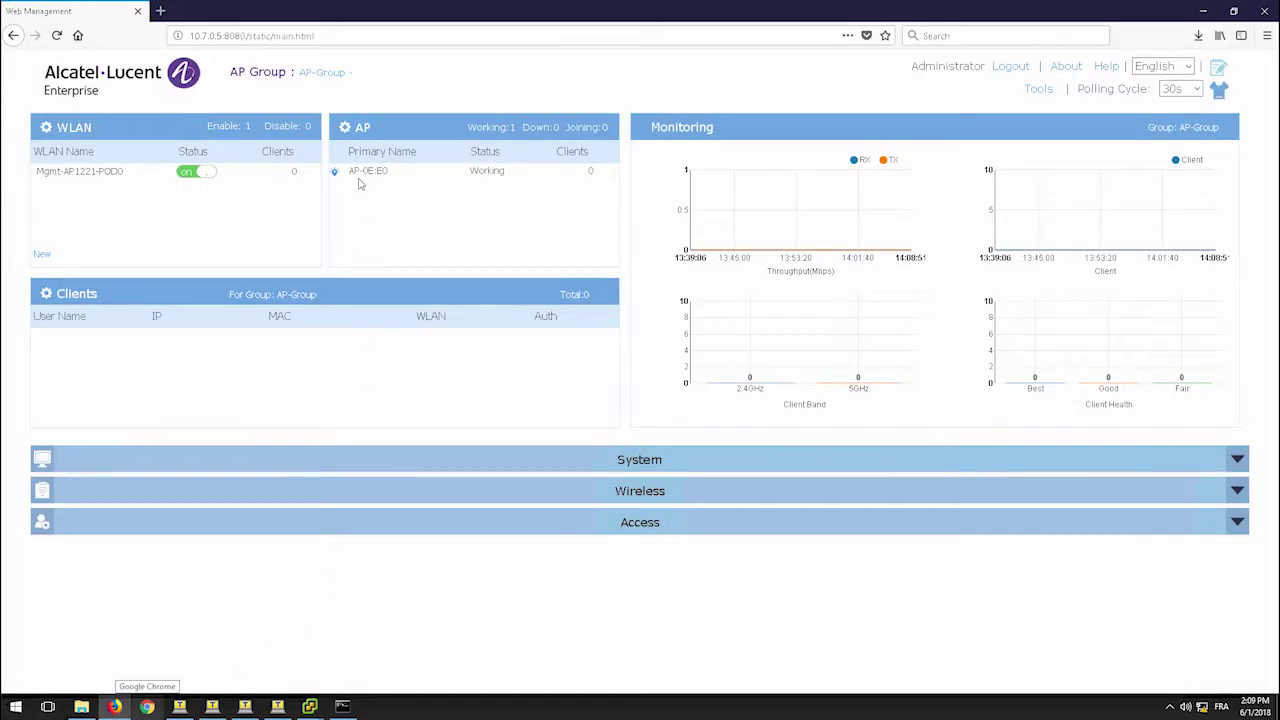
click(368, 127)
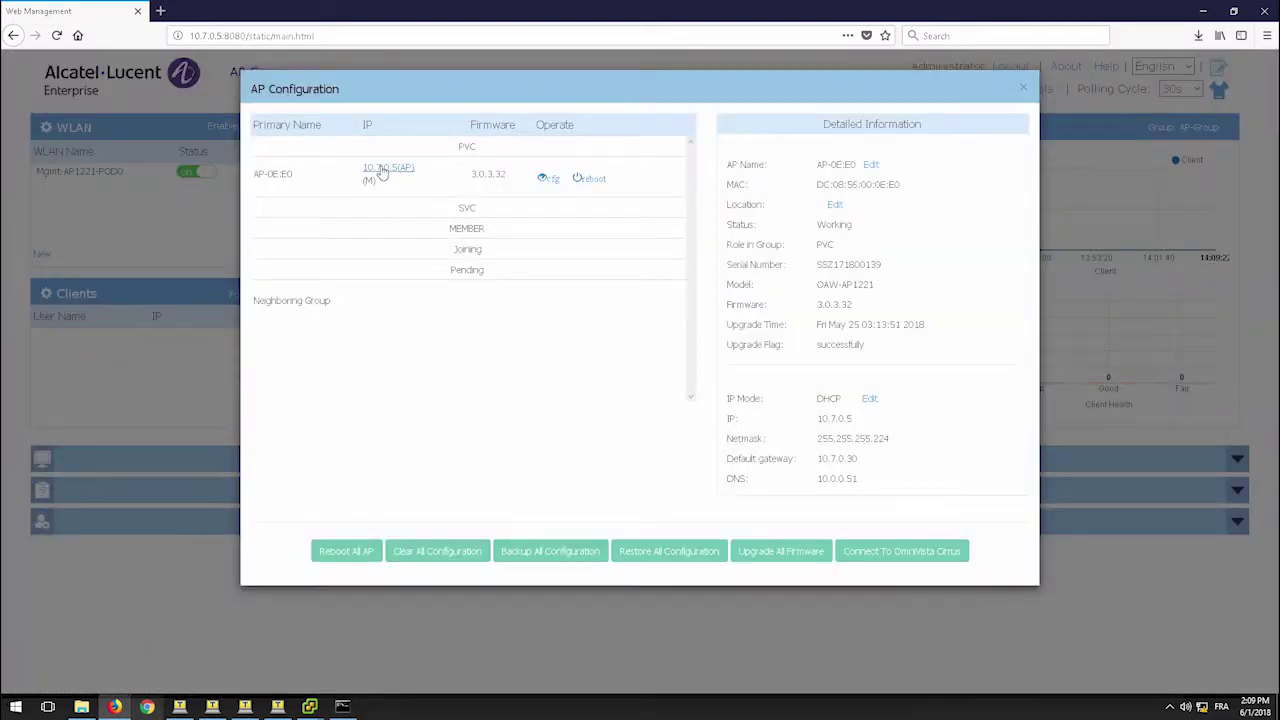
click(383, 170)
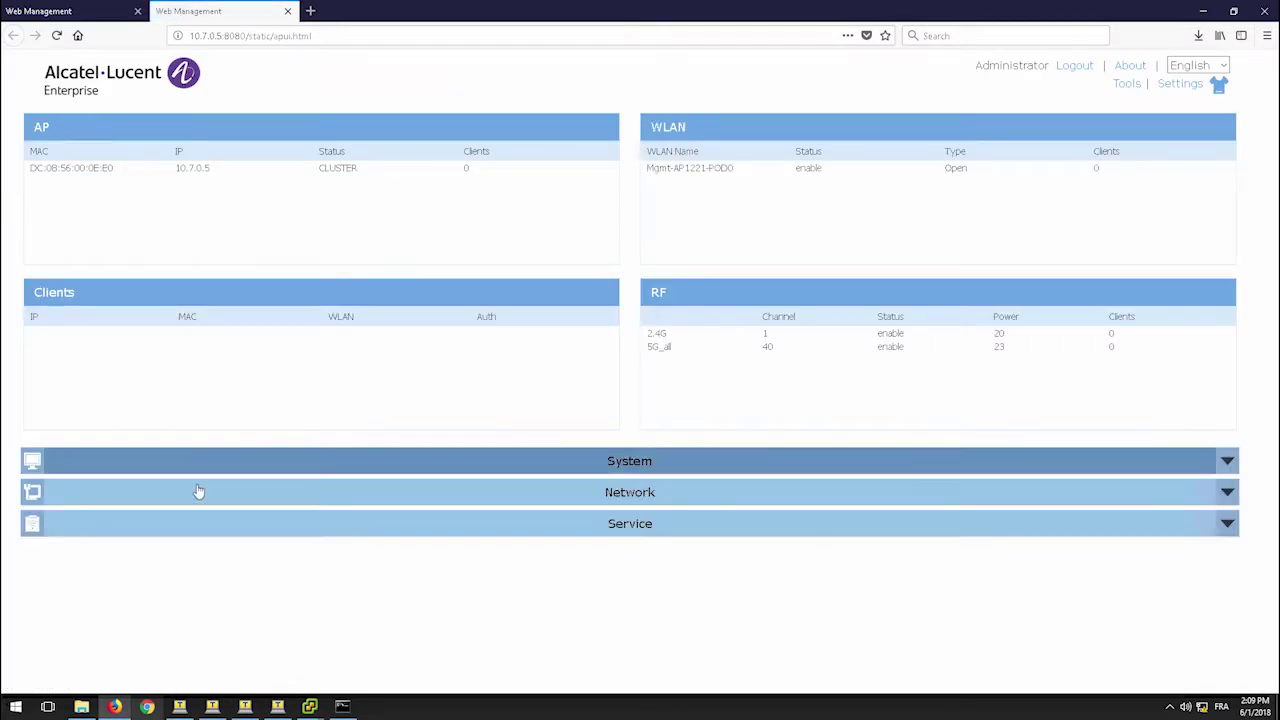
click(198, 492)
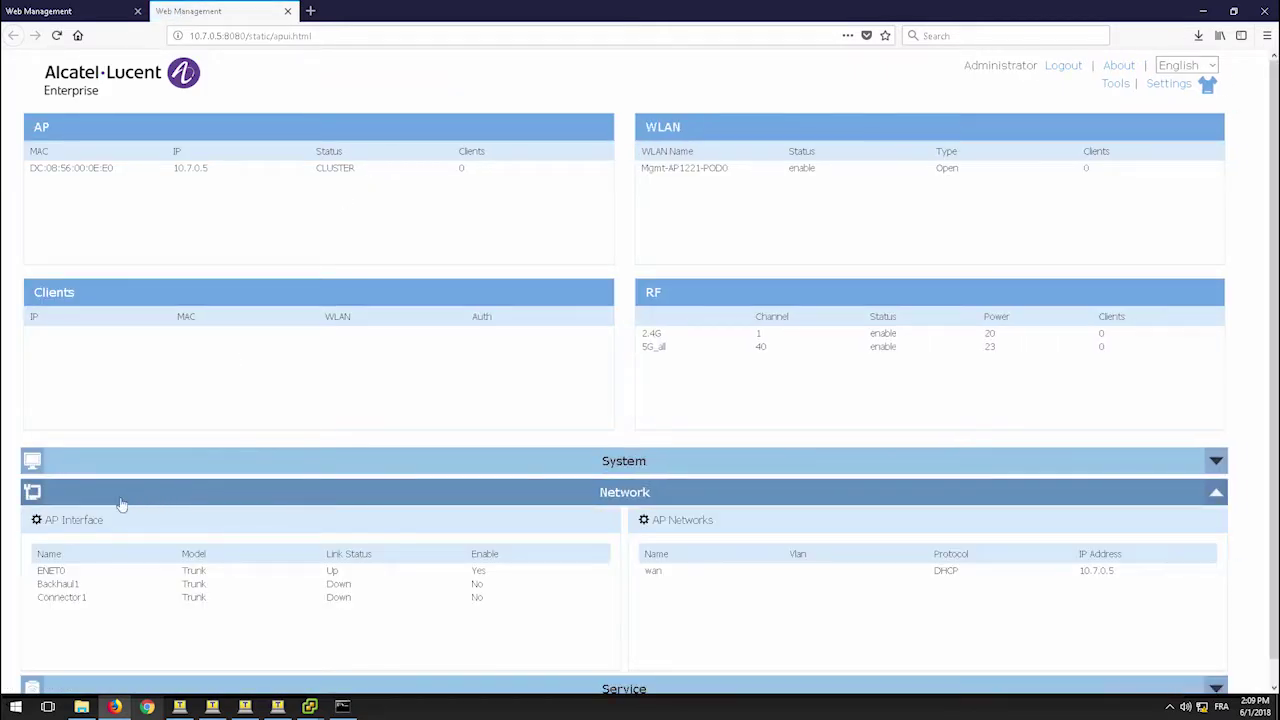
click(85, 524)
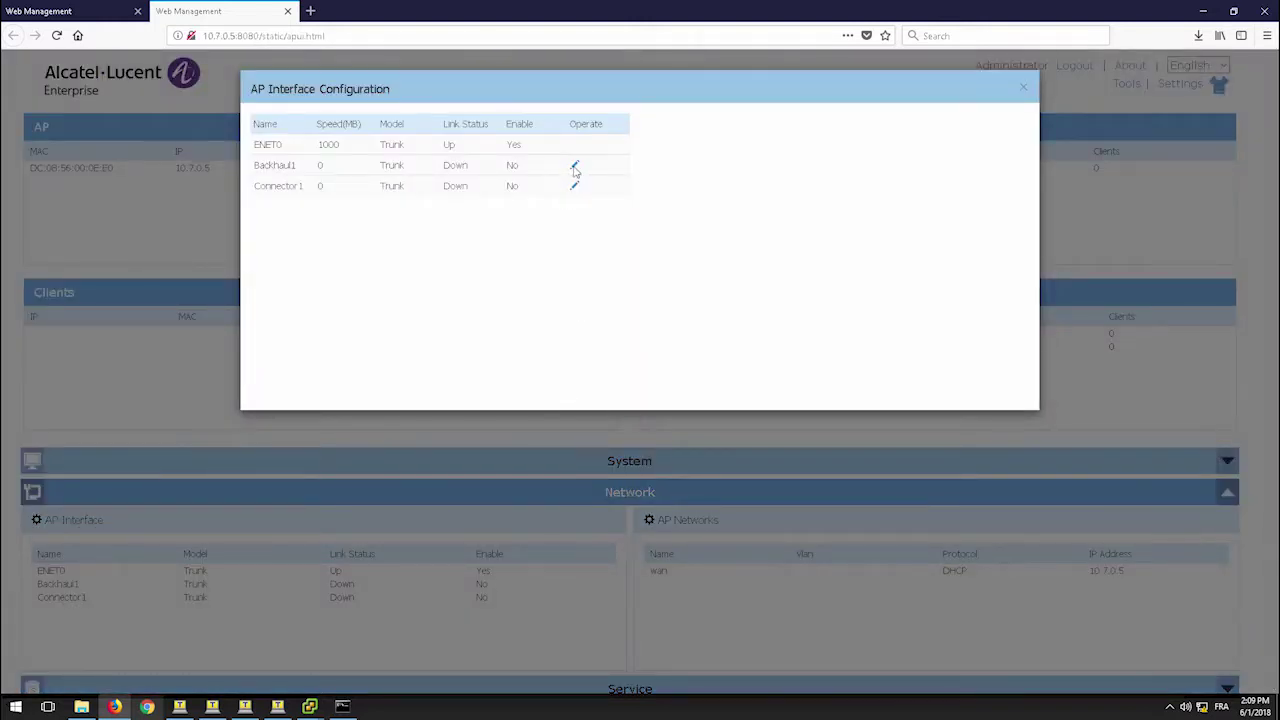
- Edit the root AP's Backhaul1: Mesh mode, SSID Mesh-SSID, Is Root set to Yes
click(574, 165)
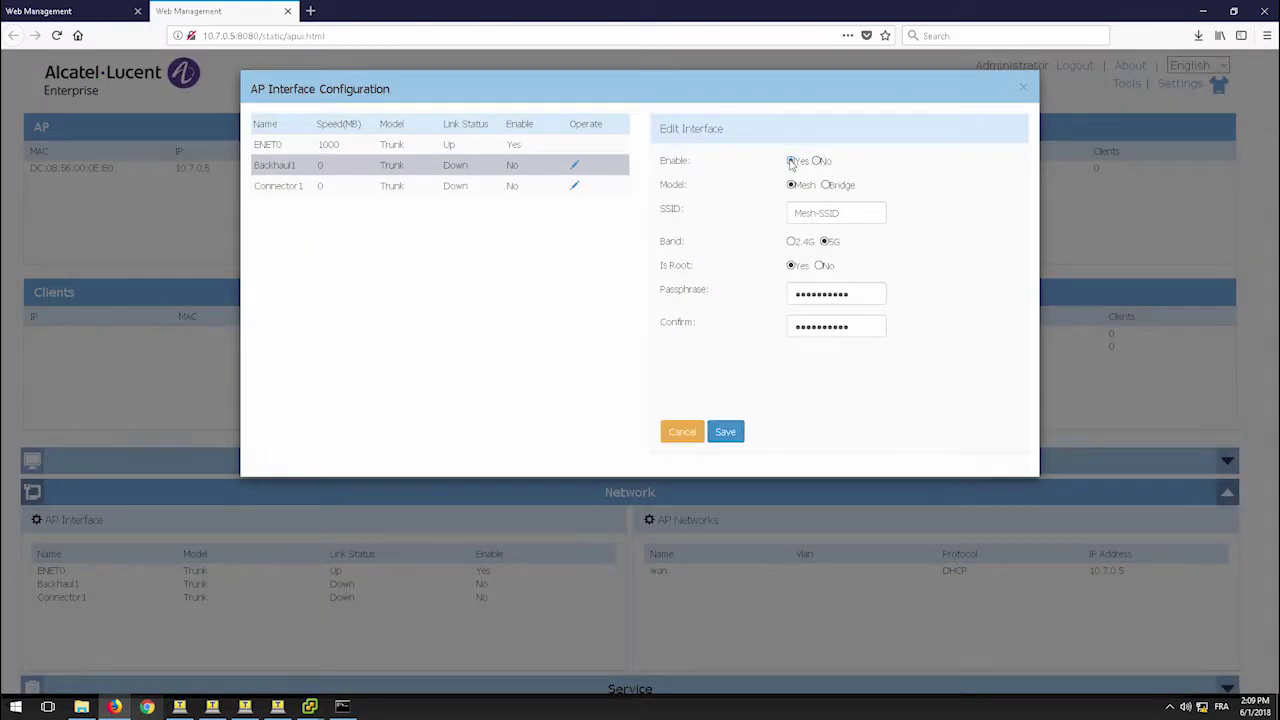
click(791, 185)
drag(840, 213, 792, 213)
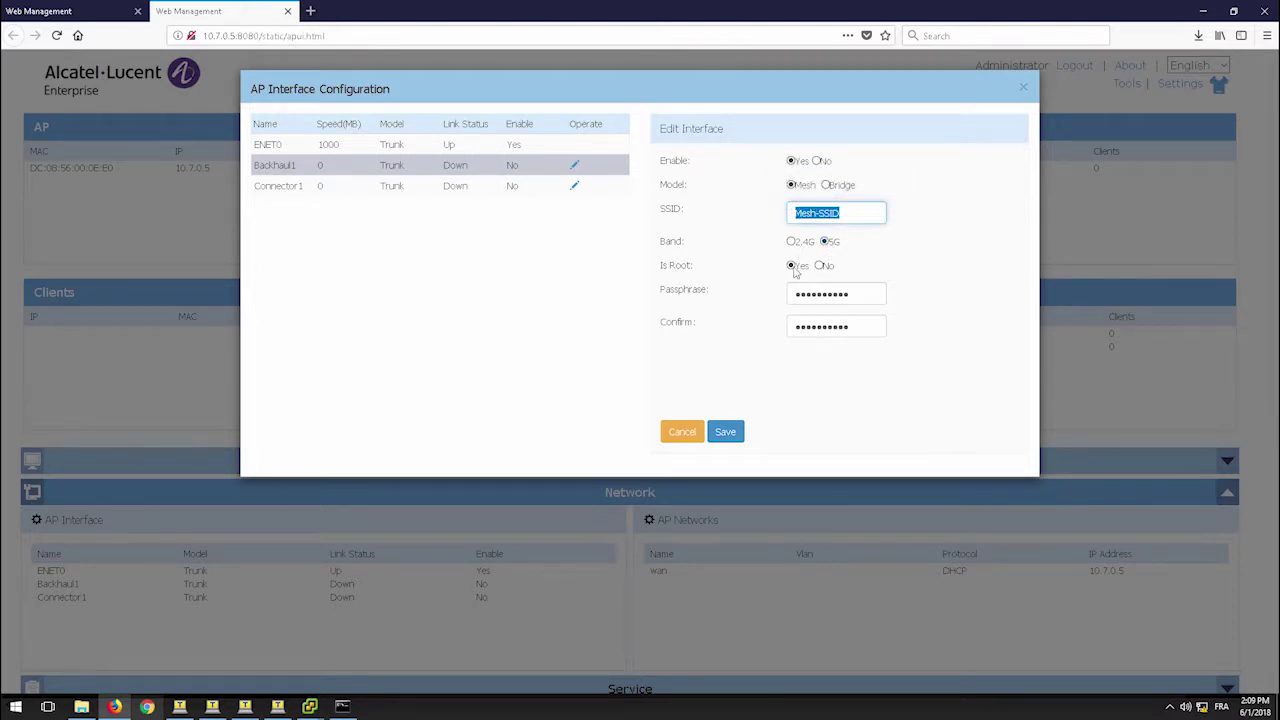
click(791, 266)
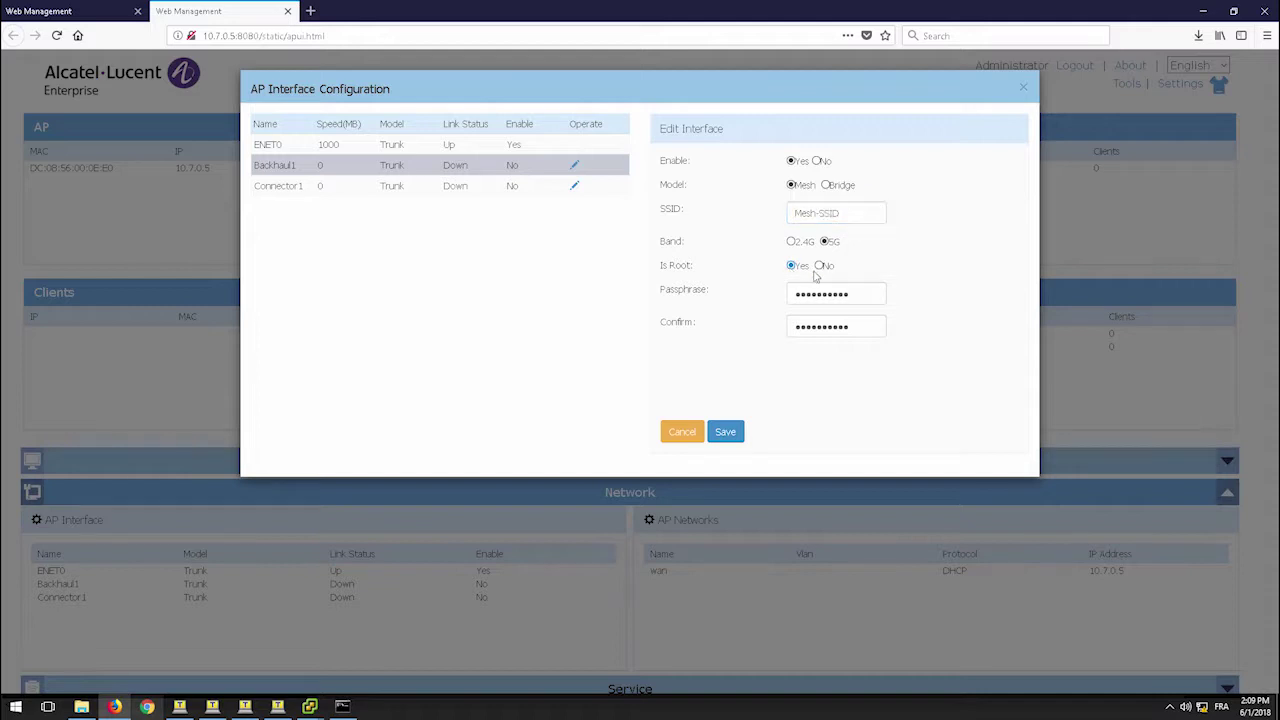
- Enter and confirm a new mesh passphrase, save Backhaul1, and close the dialog
mouse_move(858, 294)
drag(858, 294, 757, 290)
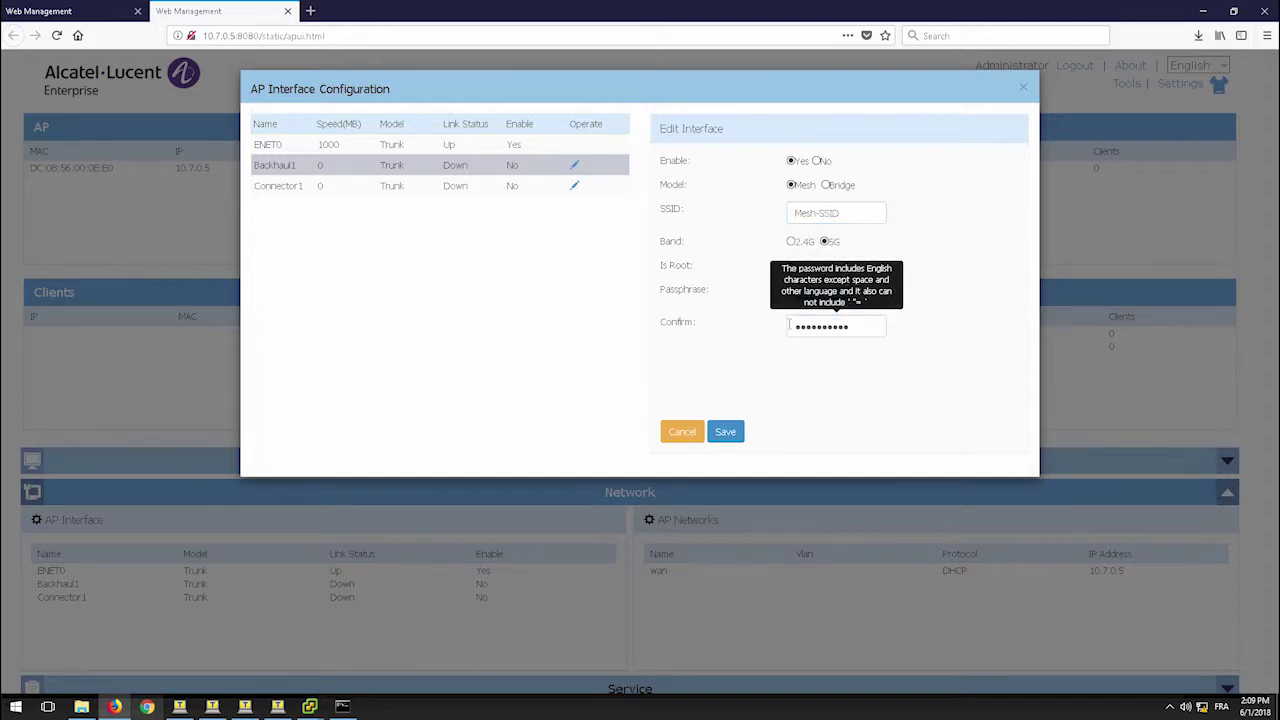
text(abc)
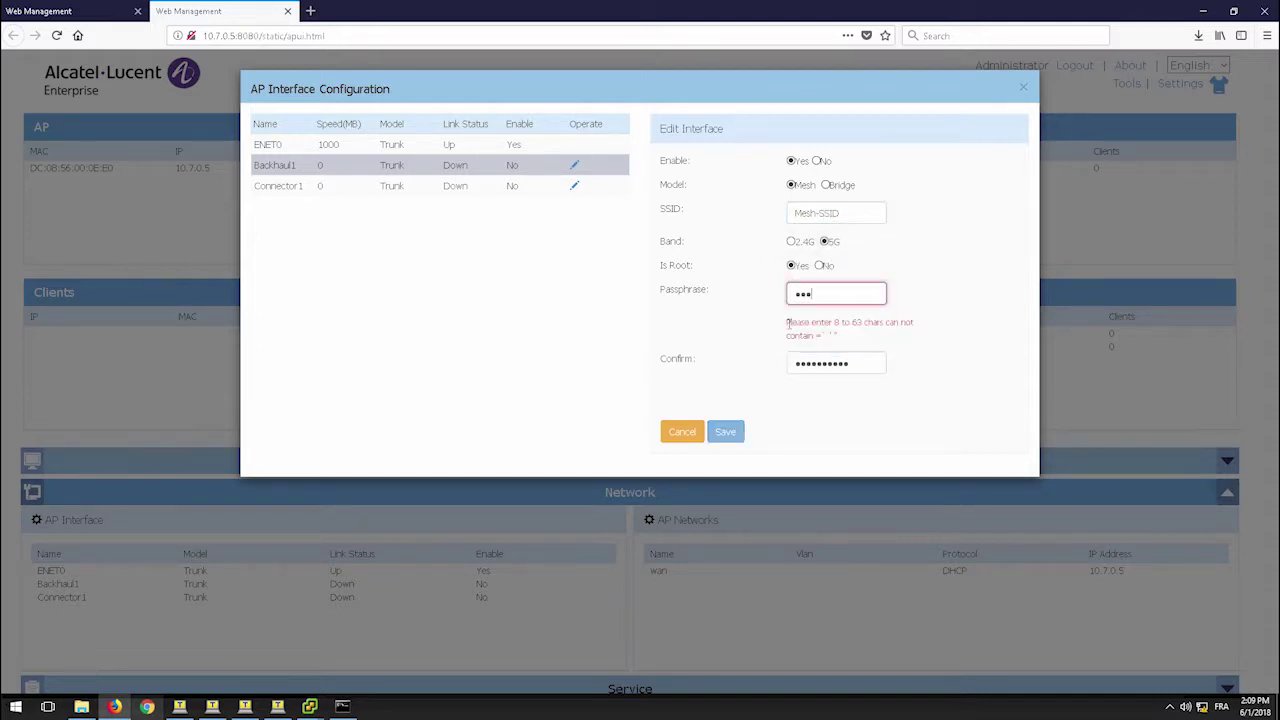
text(defgh)
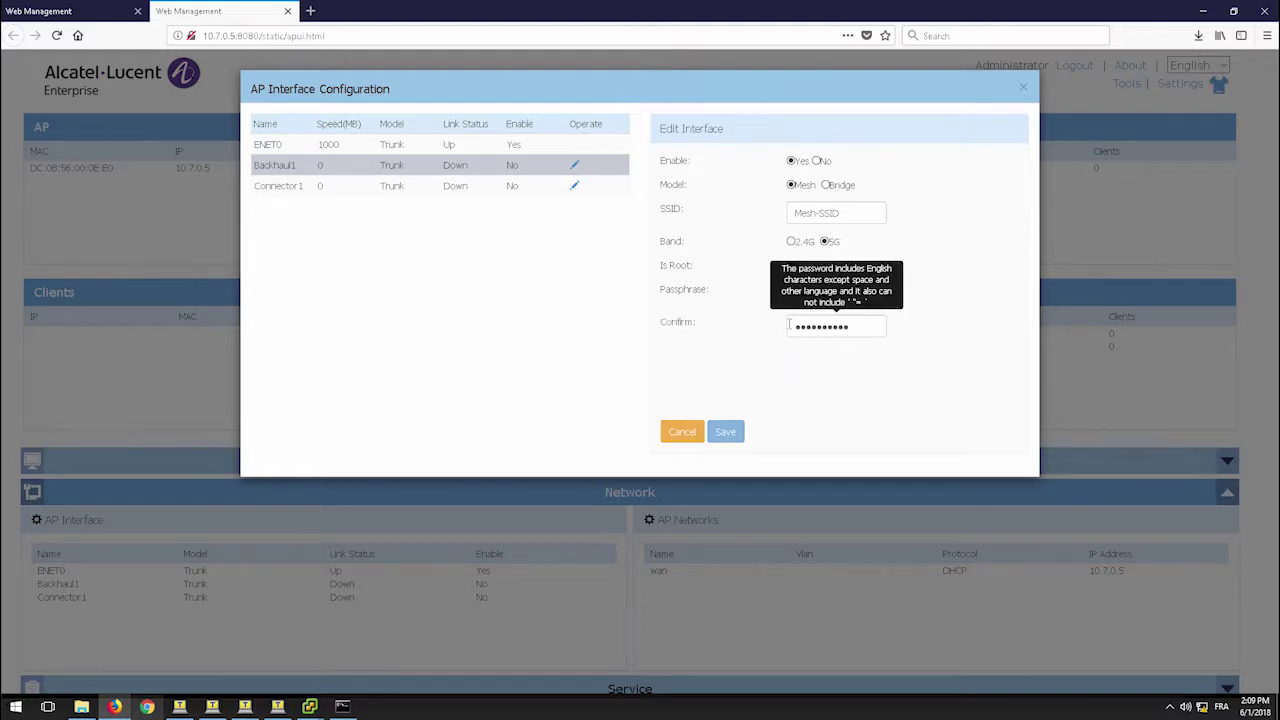
key(BackSpace)
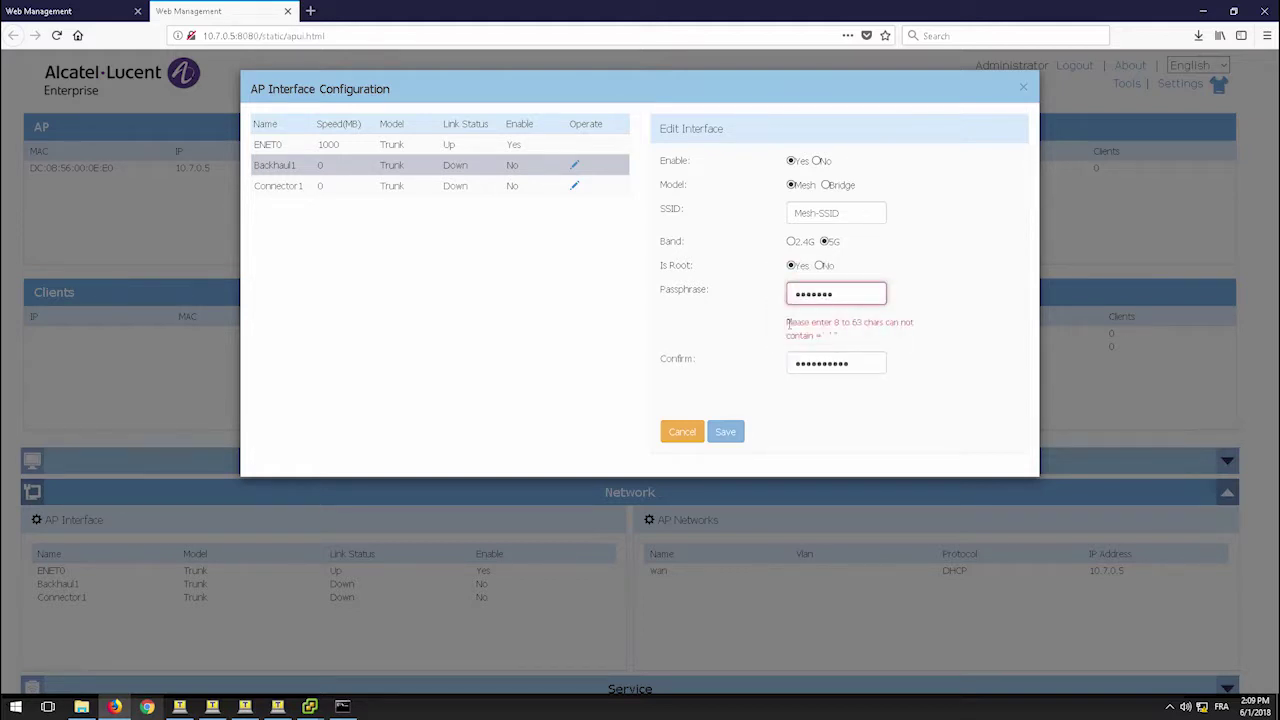
text(h)
double_click(789, 324)
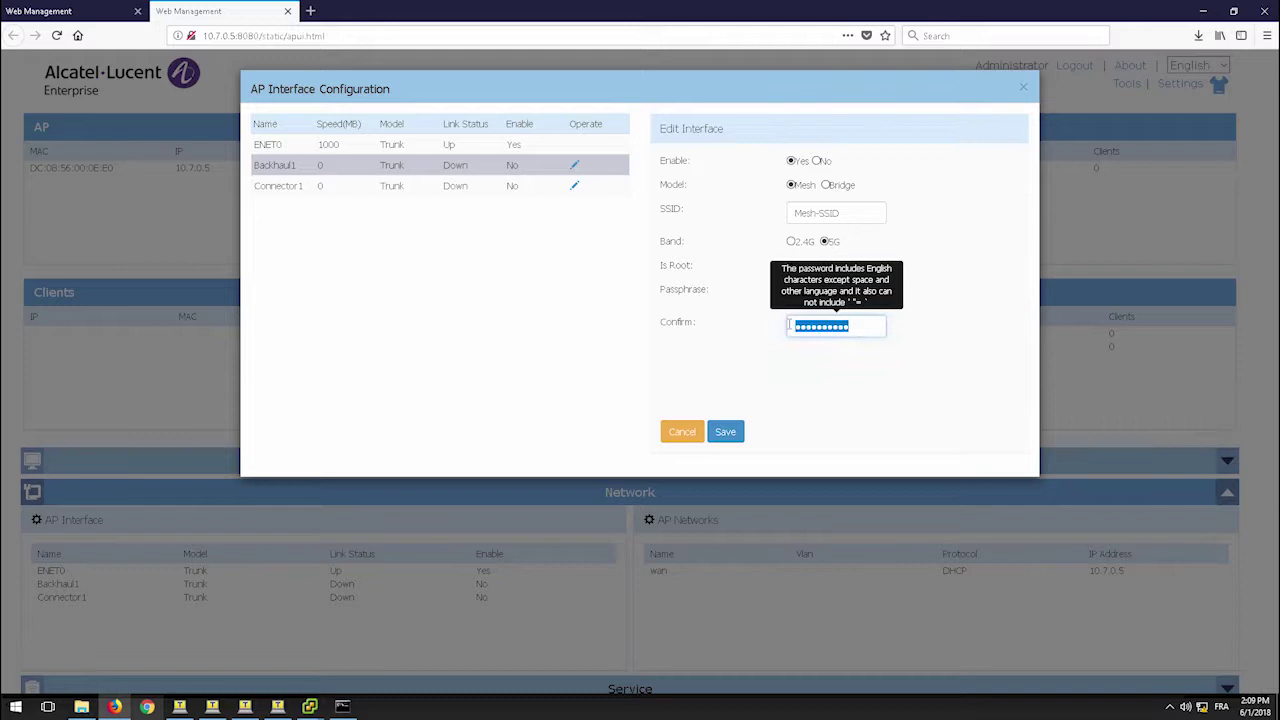
text(•••••••)
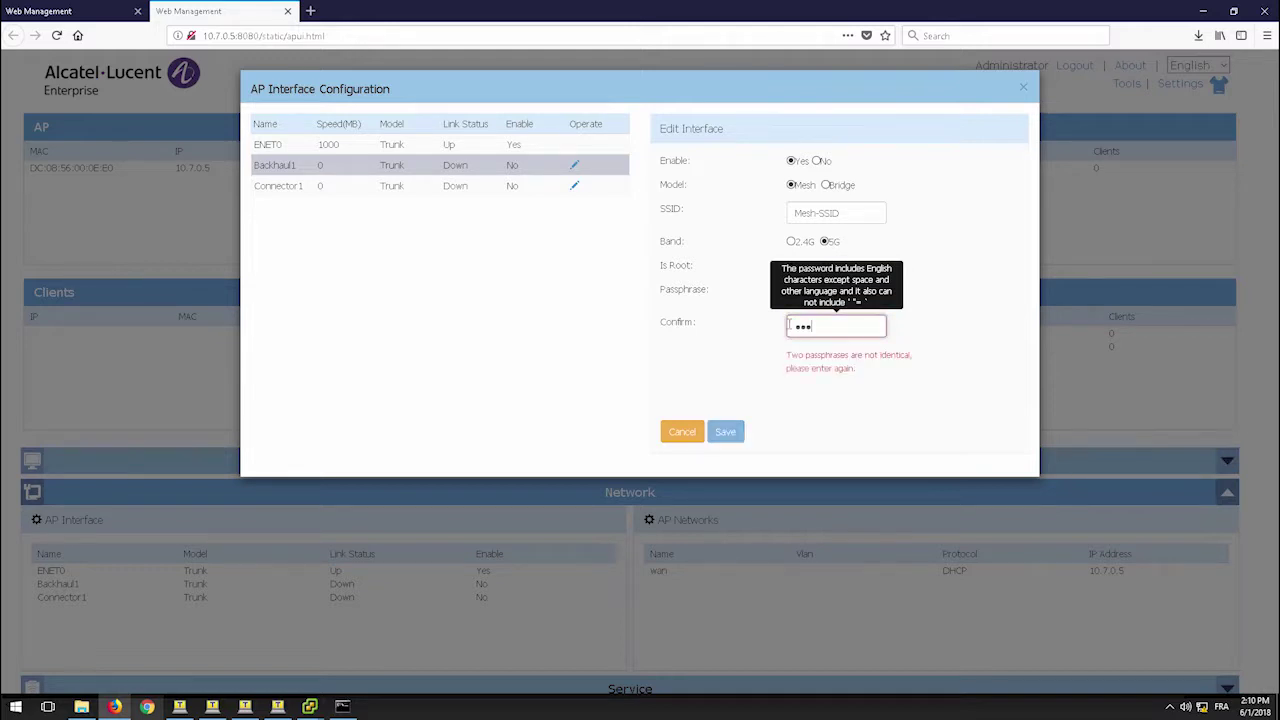
text(•••)
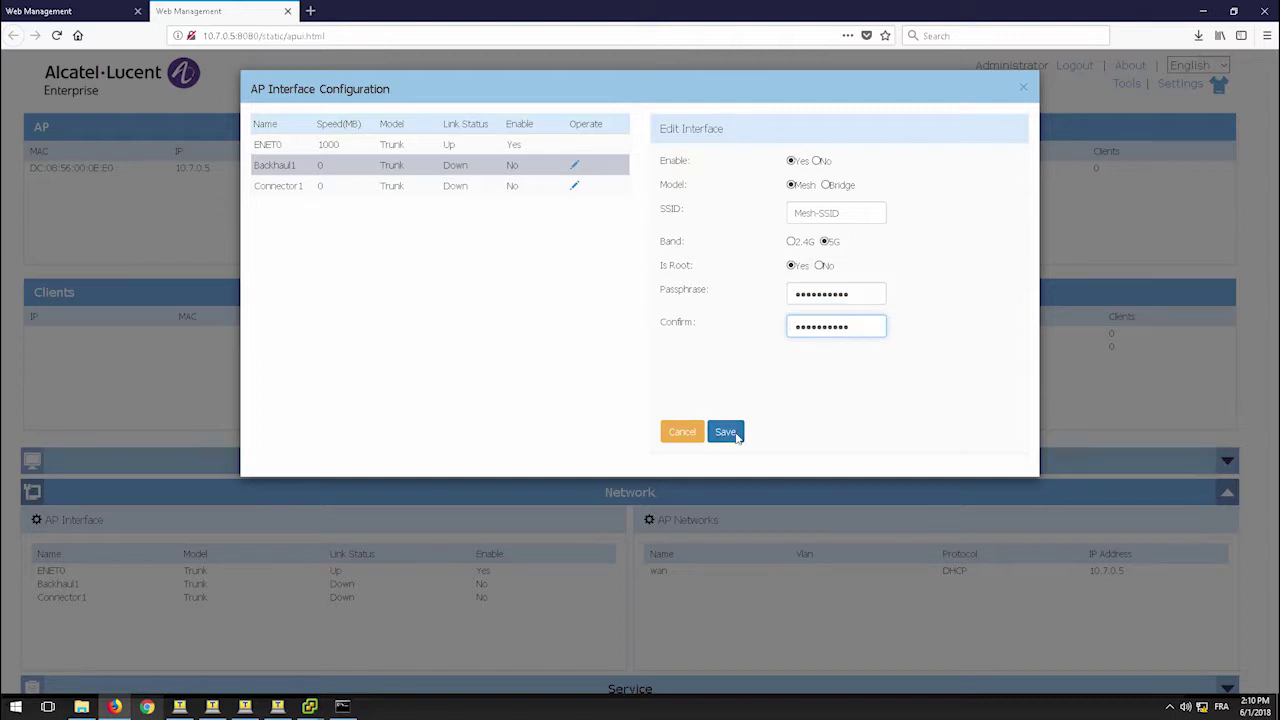
click(734, 433)
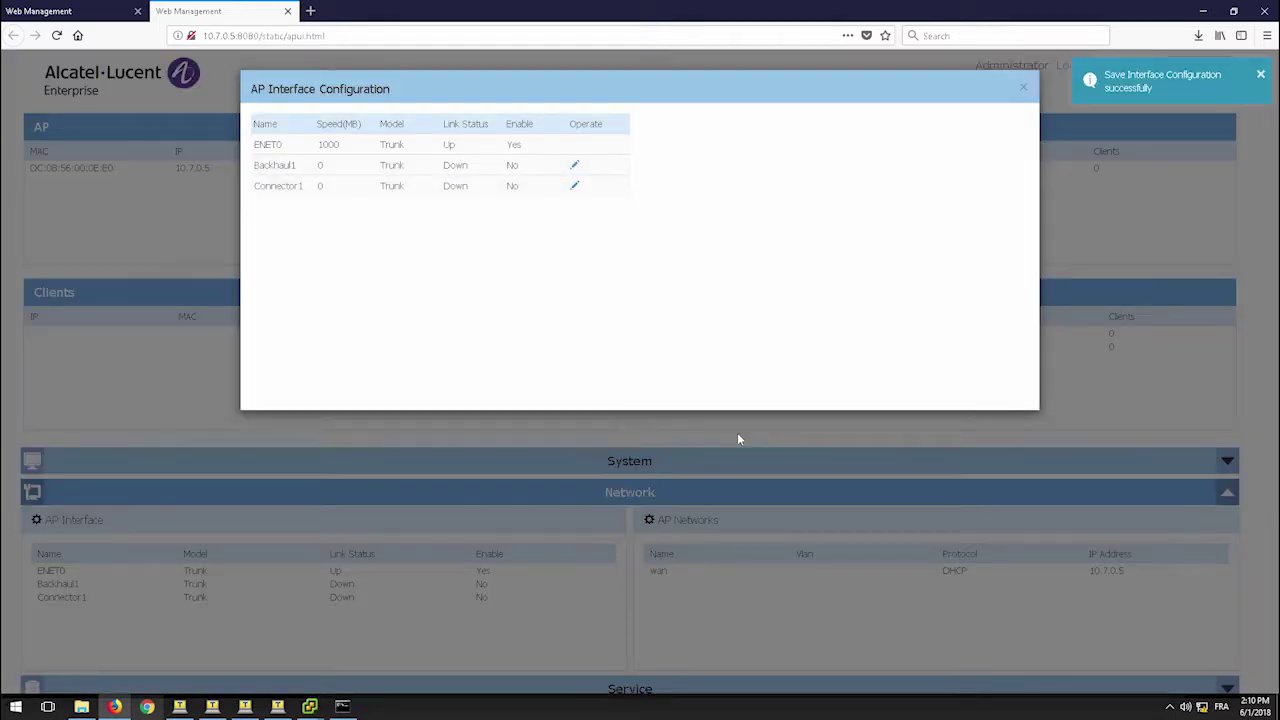
click(1024, 90)
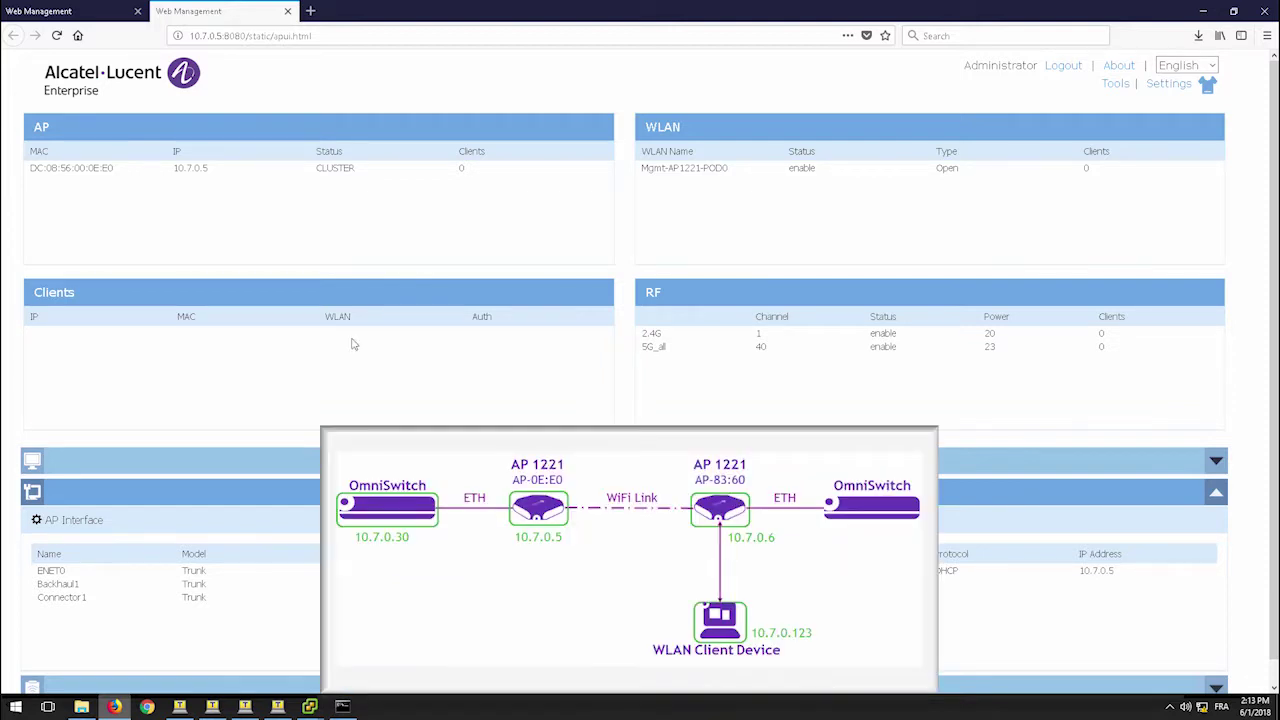
- Verify the root AP's Backhaul1 is Up, then check non-root AP 10.7.0.6 shows Backhaul1 and Connector1 Up
click(57, 520)
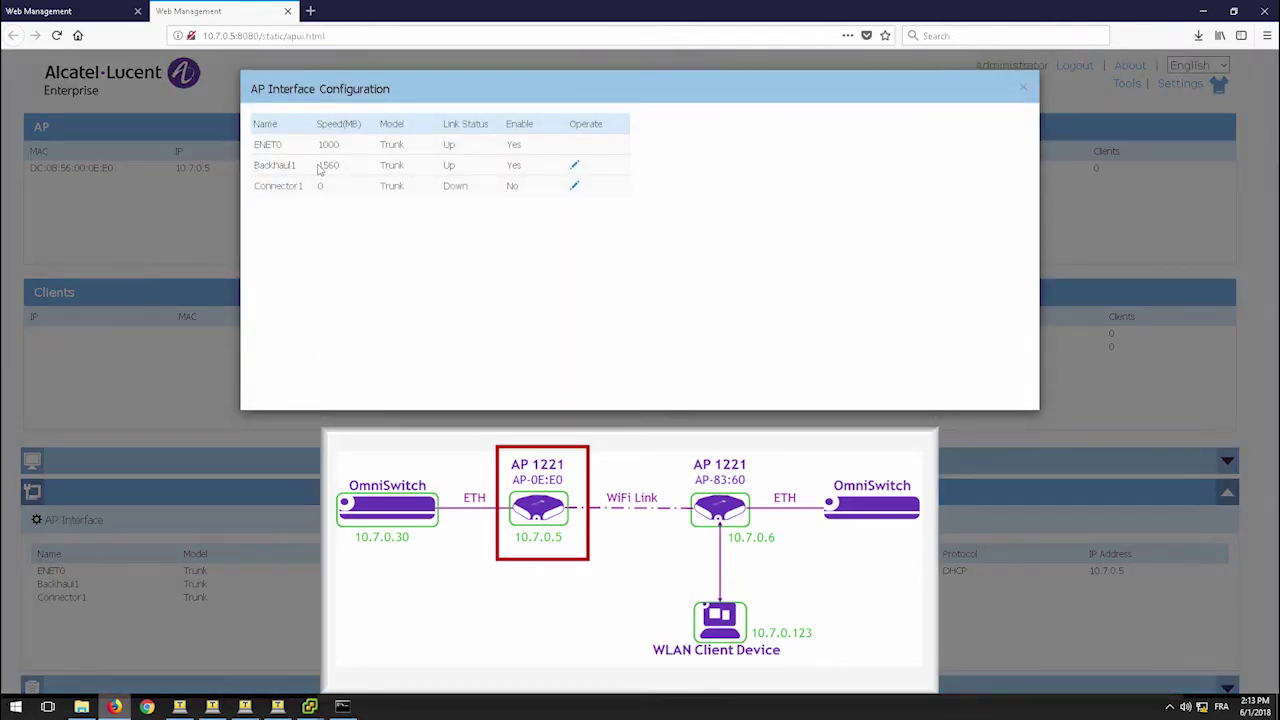
drag(319, 170, 523, 167)
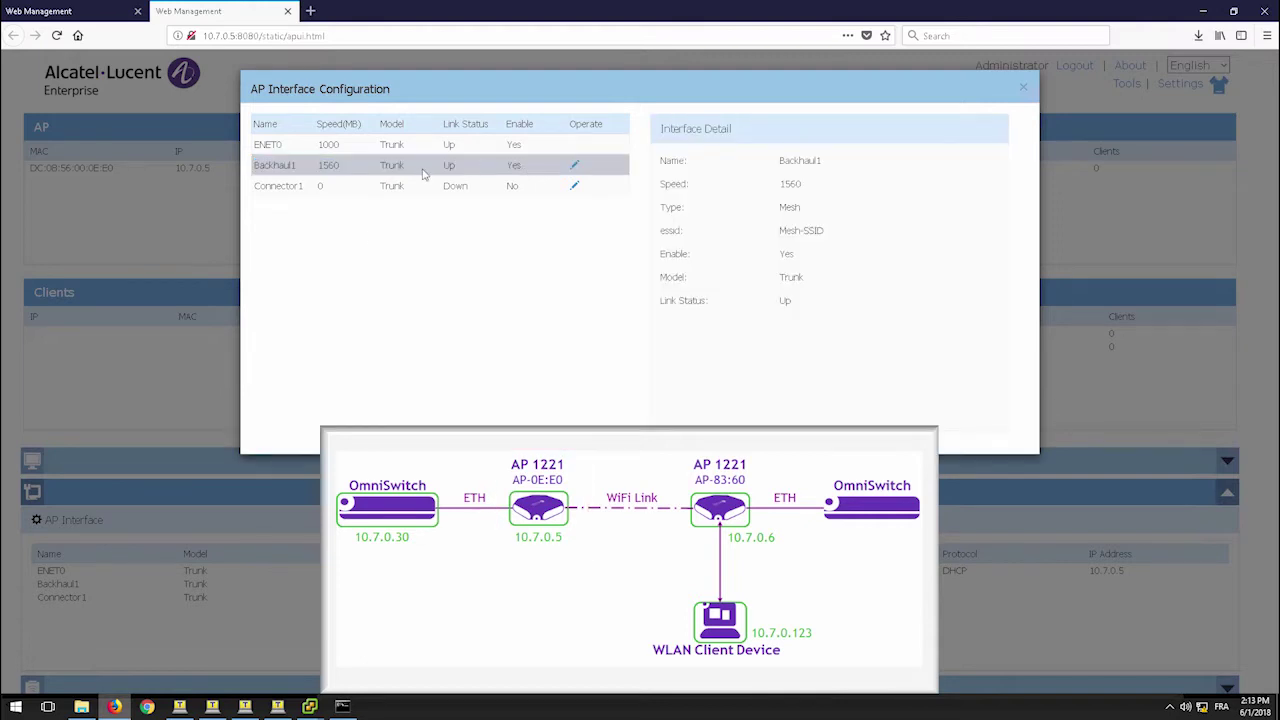
mouse_move(309, 708)
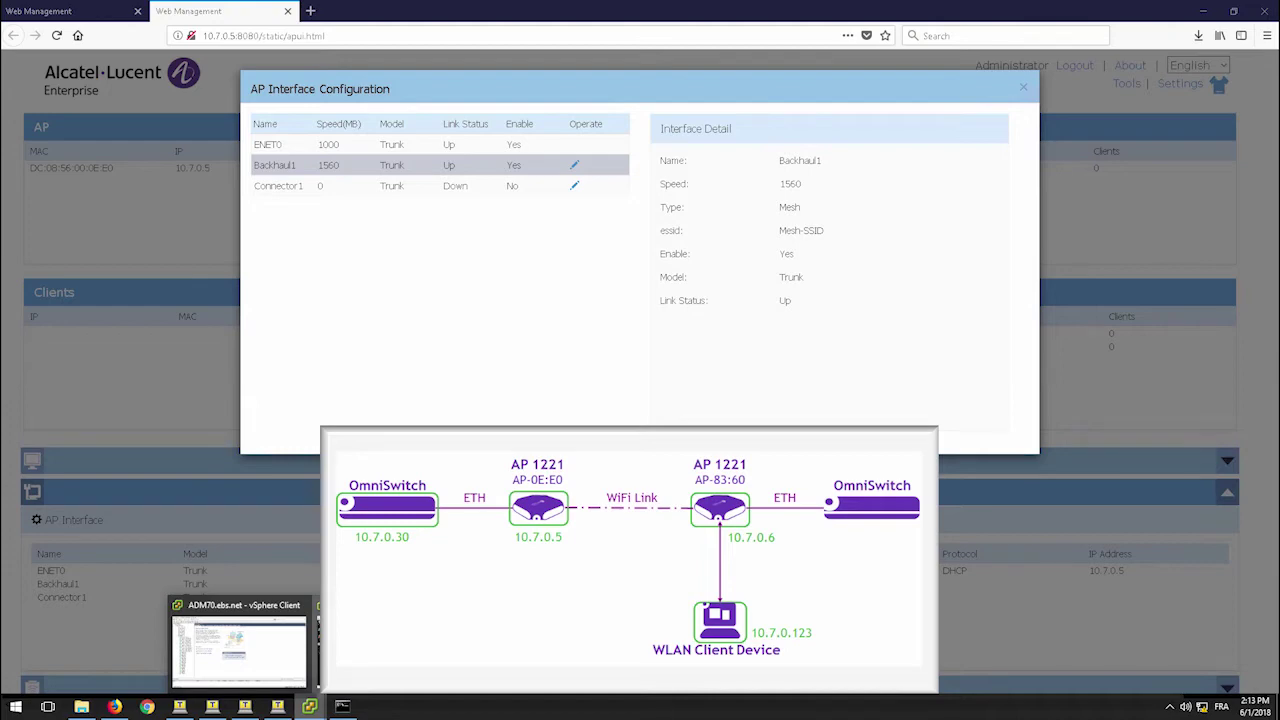
click(309, 708)
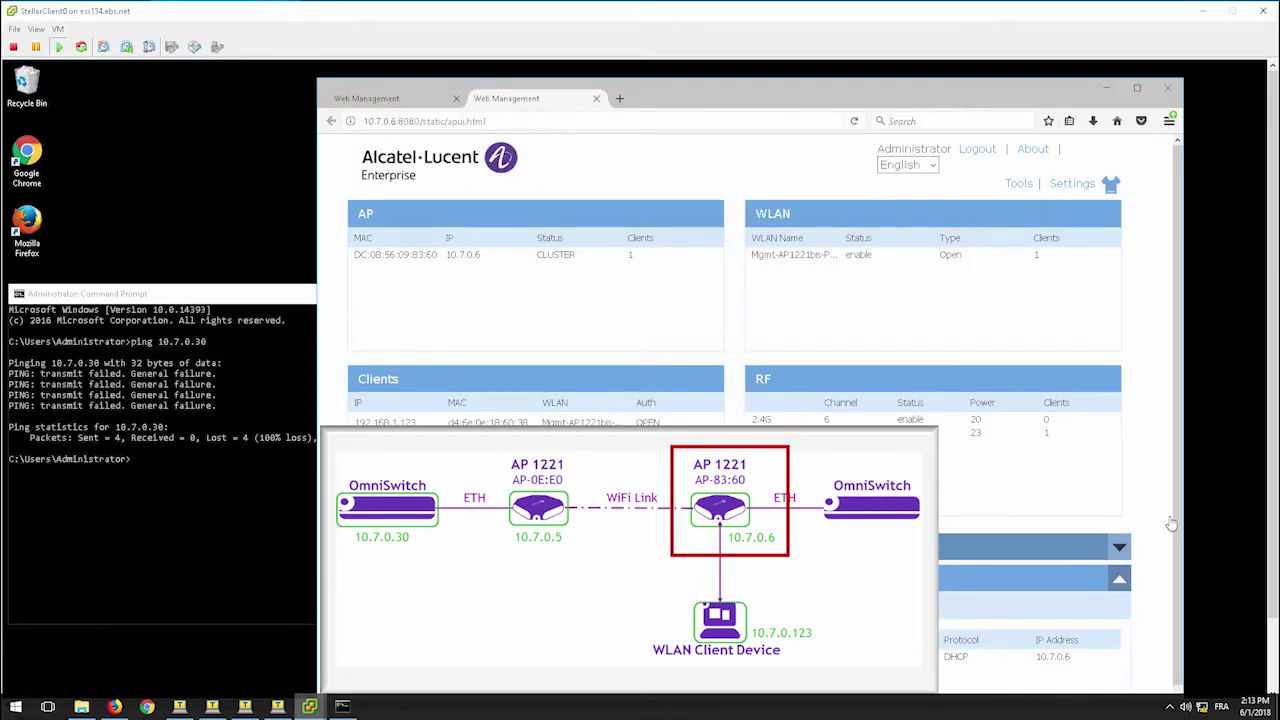
scroll(1180, 510, down, 1)
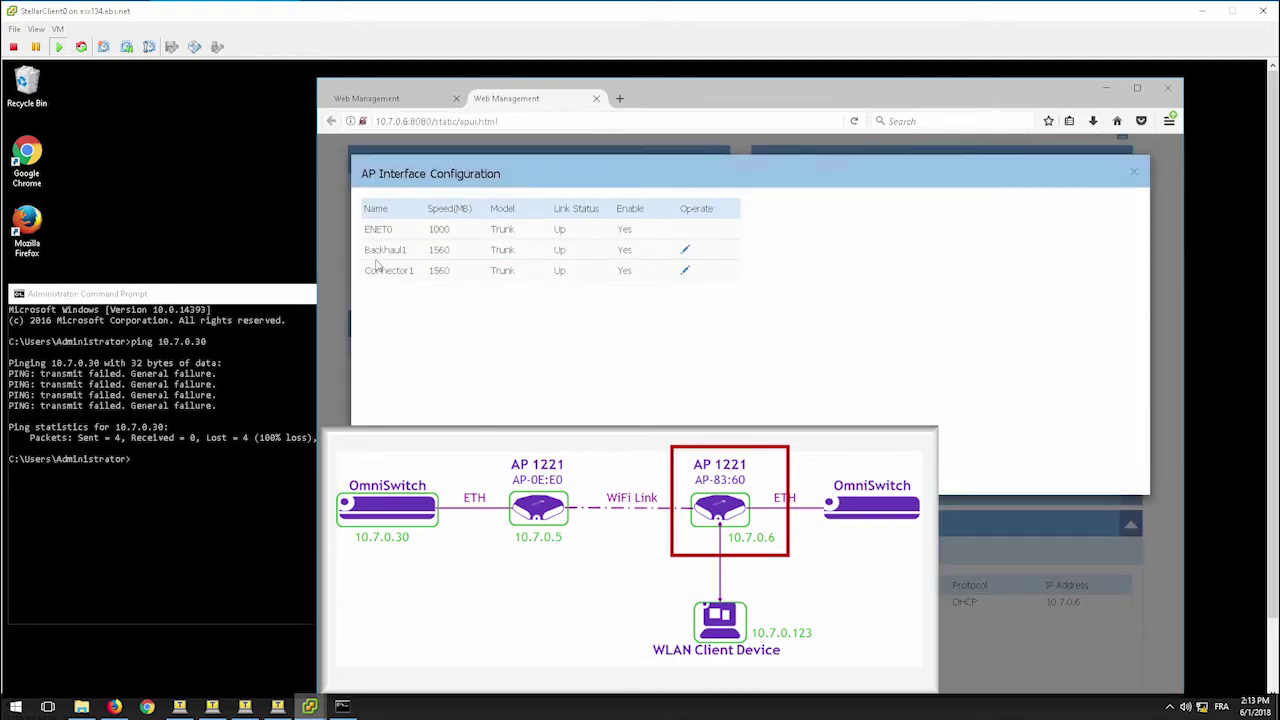
drag(370, 256, 703, 282)
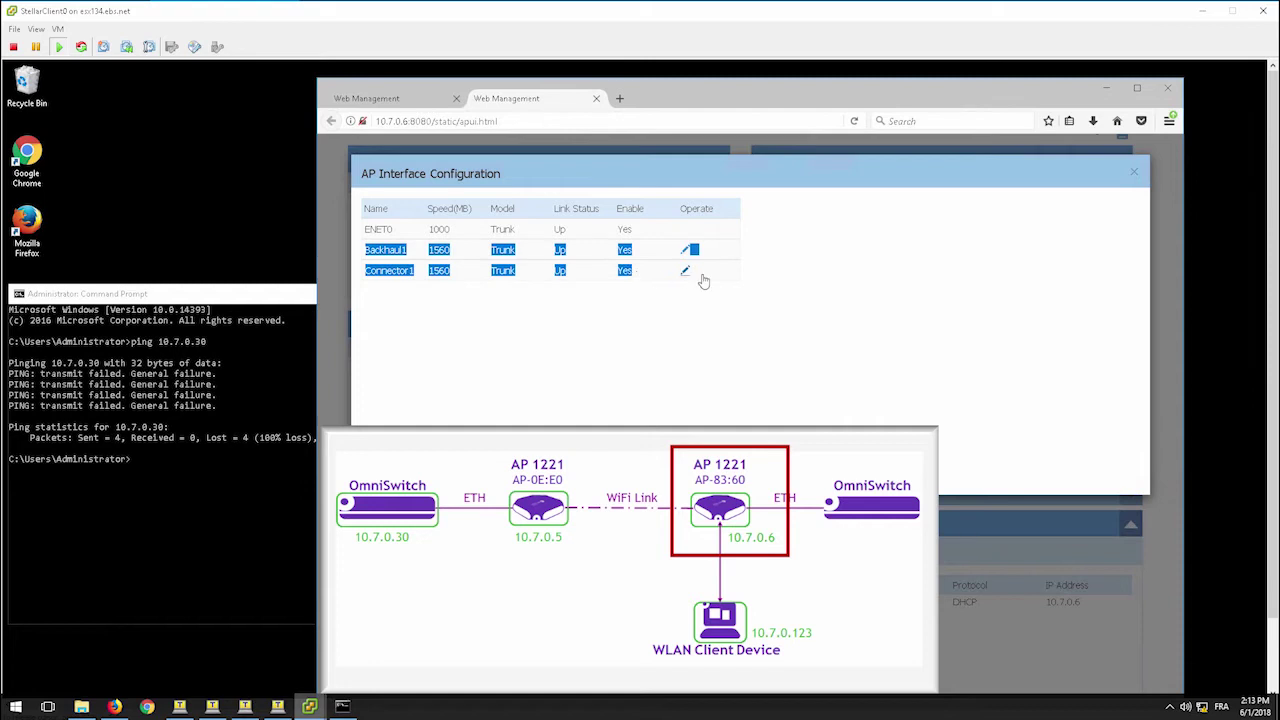
click(811, 287)
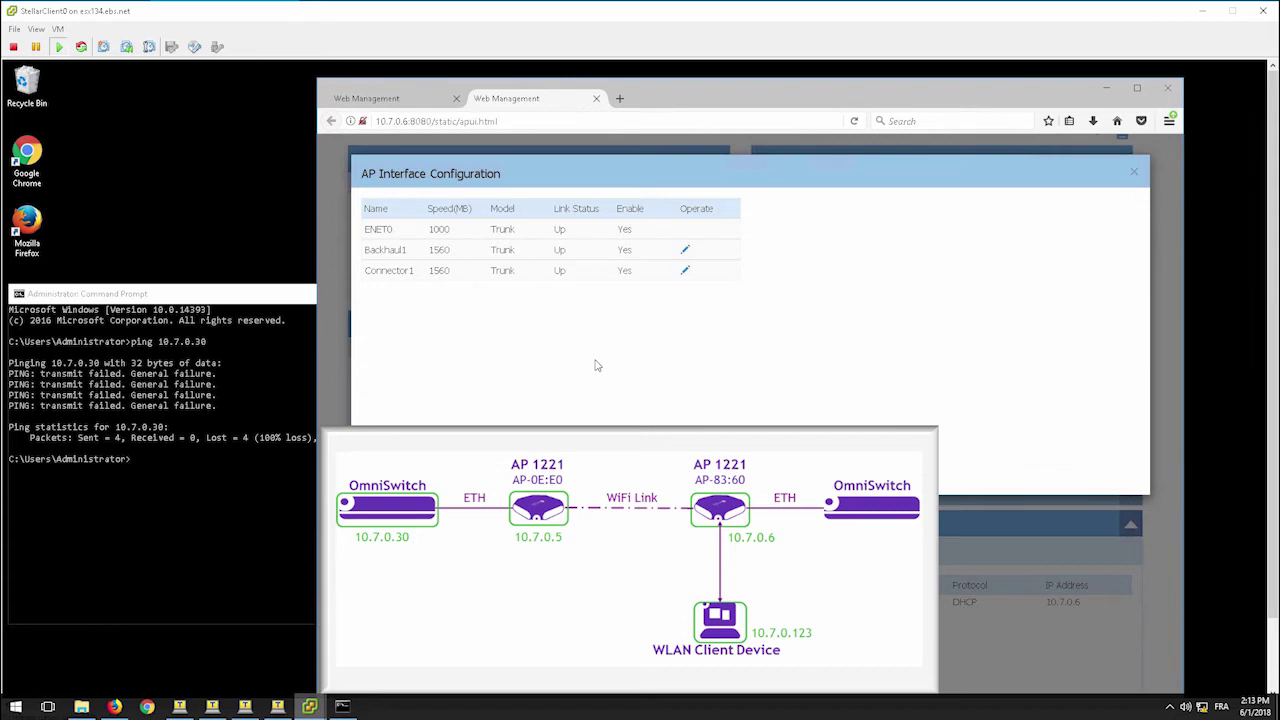
- Rerun ping 10.7.0.30 from Command Prompt; it now gets four replies with 0% loss
click(183, 416)
key(Up)
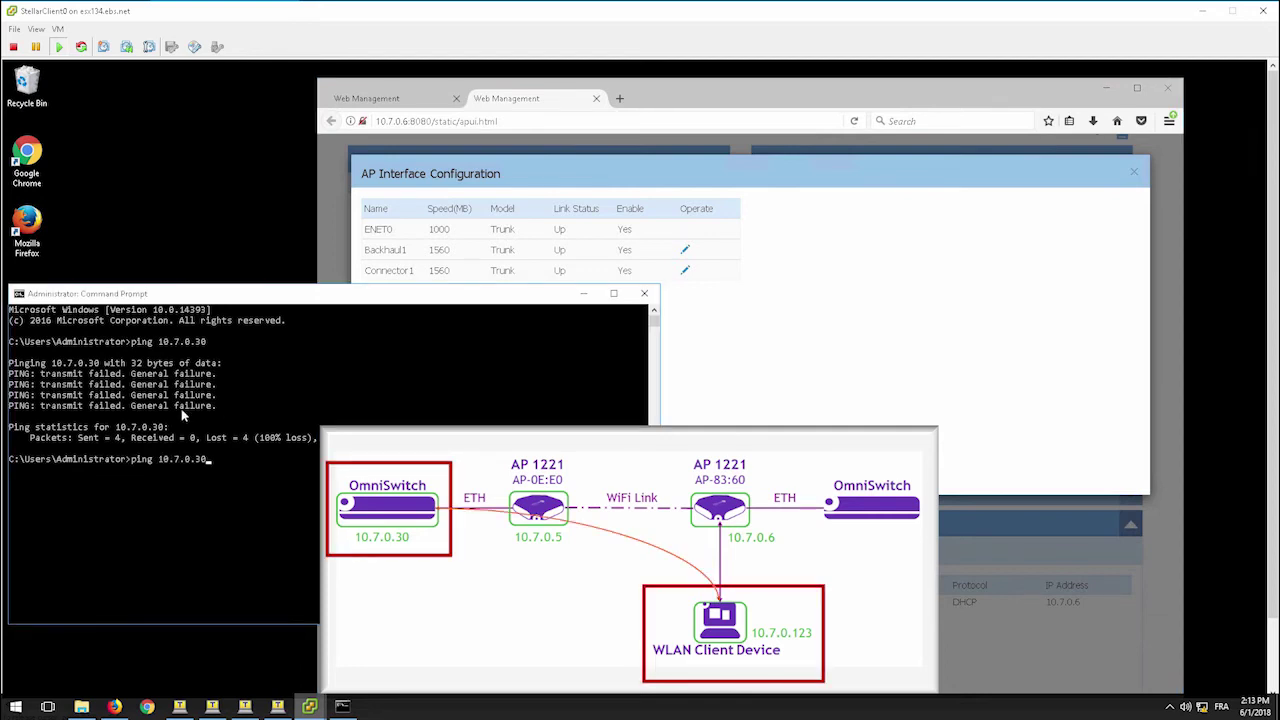
key(Return)
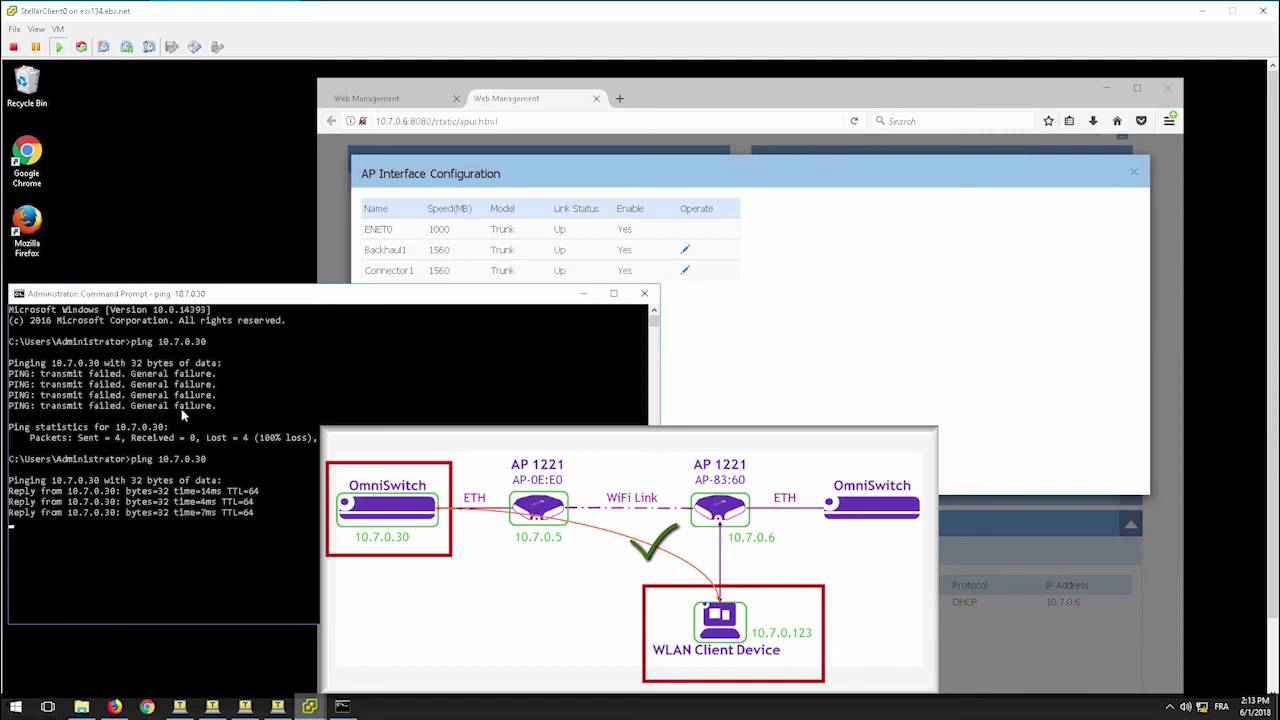
key(Return)
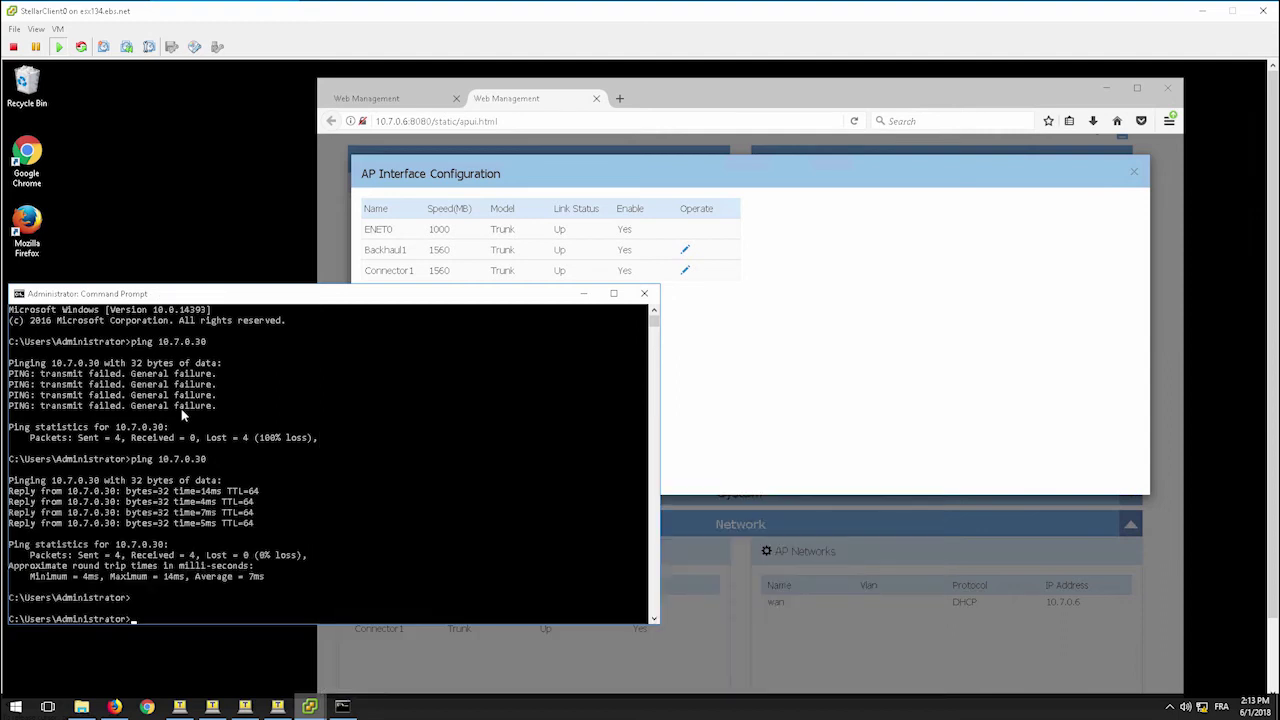